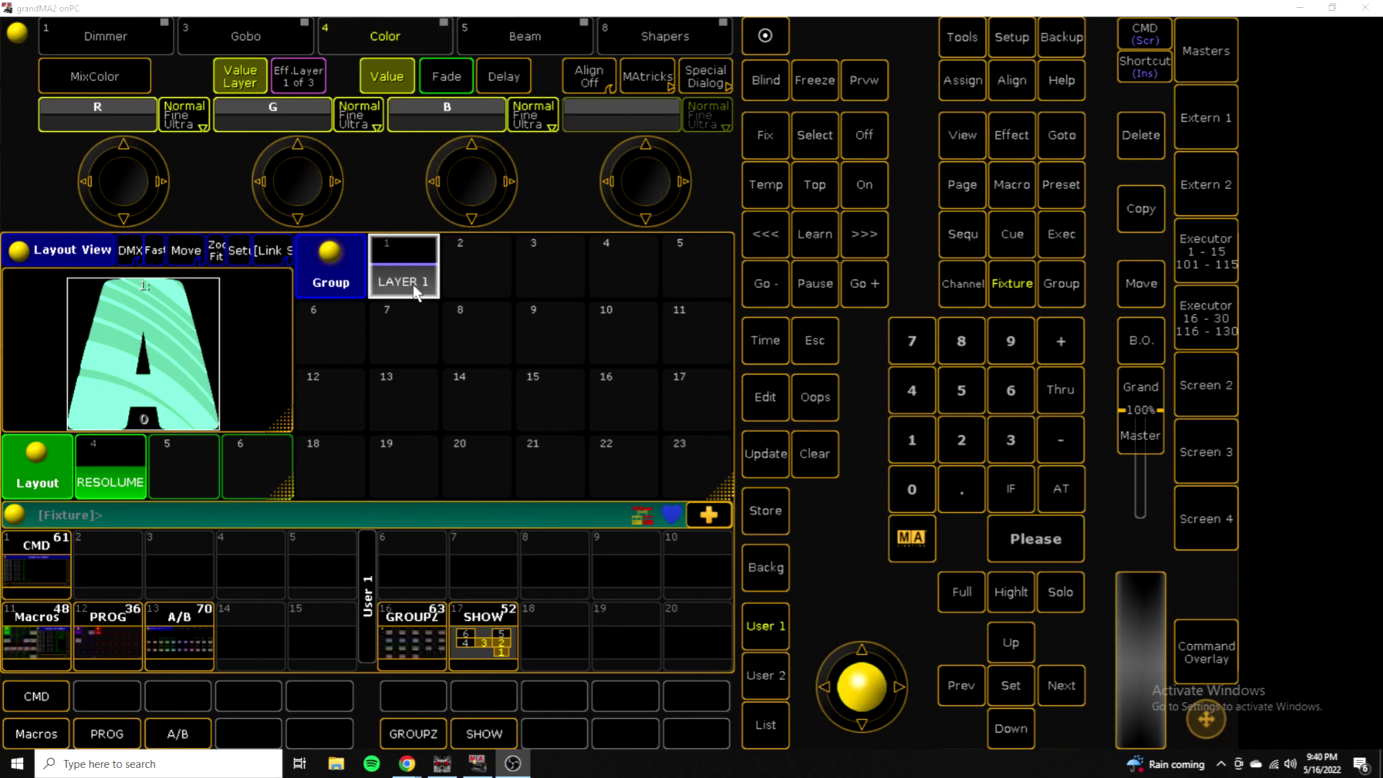
Open the CG_Res_7_LAYER fixture type for editing from Setup's Patch & Fixture Schedule
left_click(1020, 47)
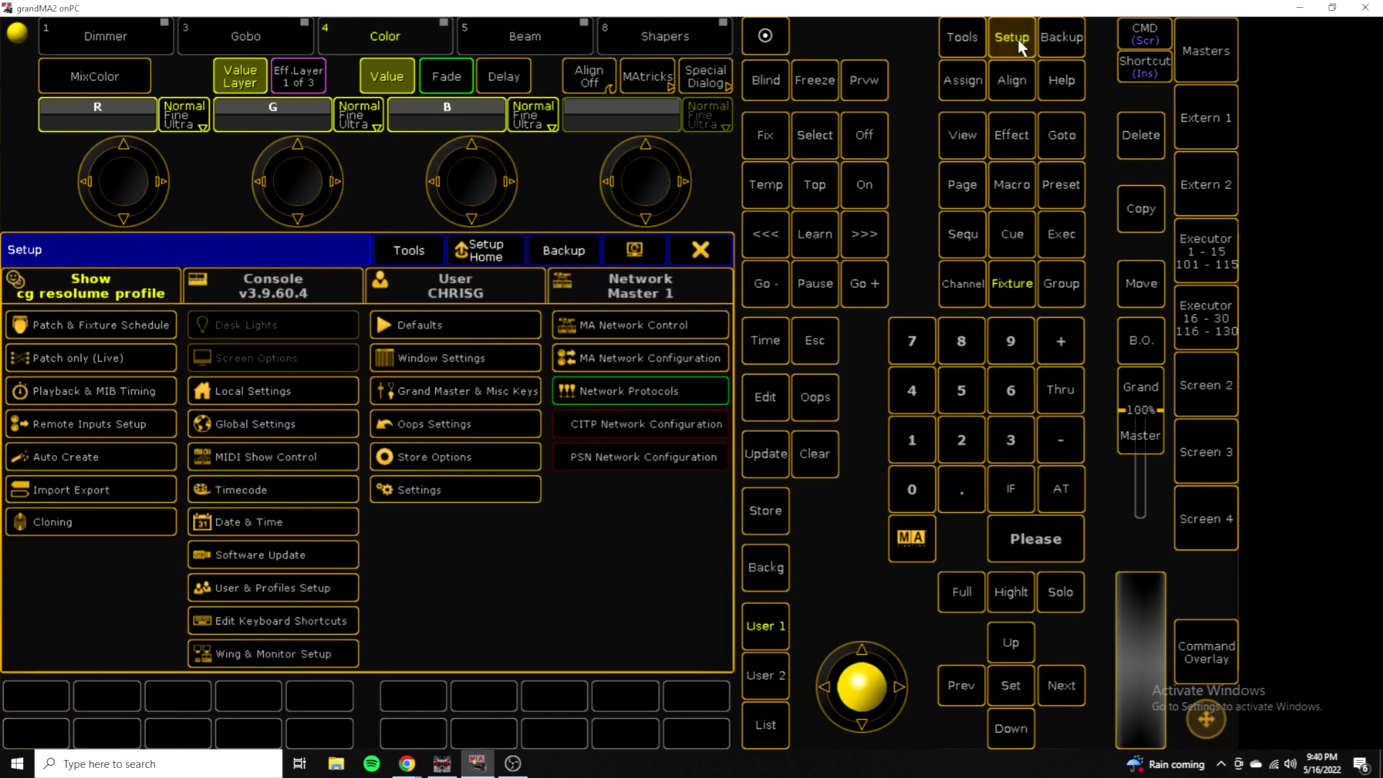
left_click(103, 330)
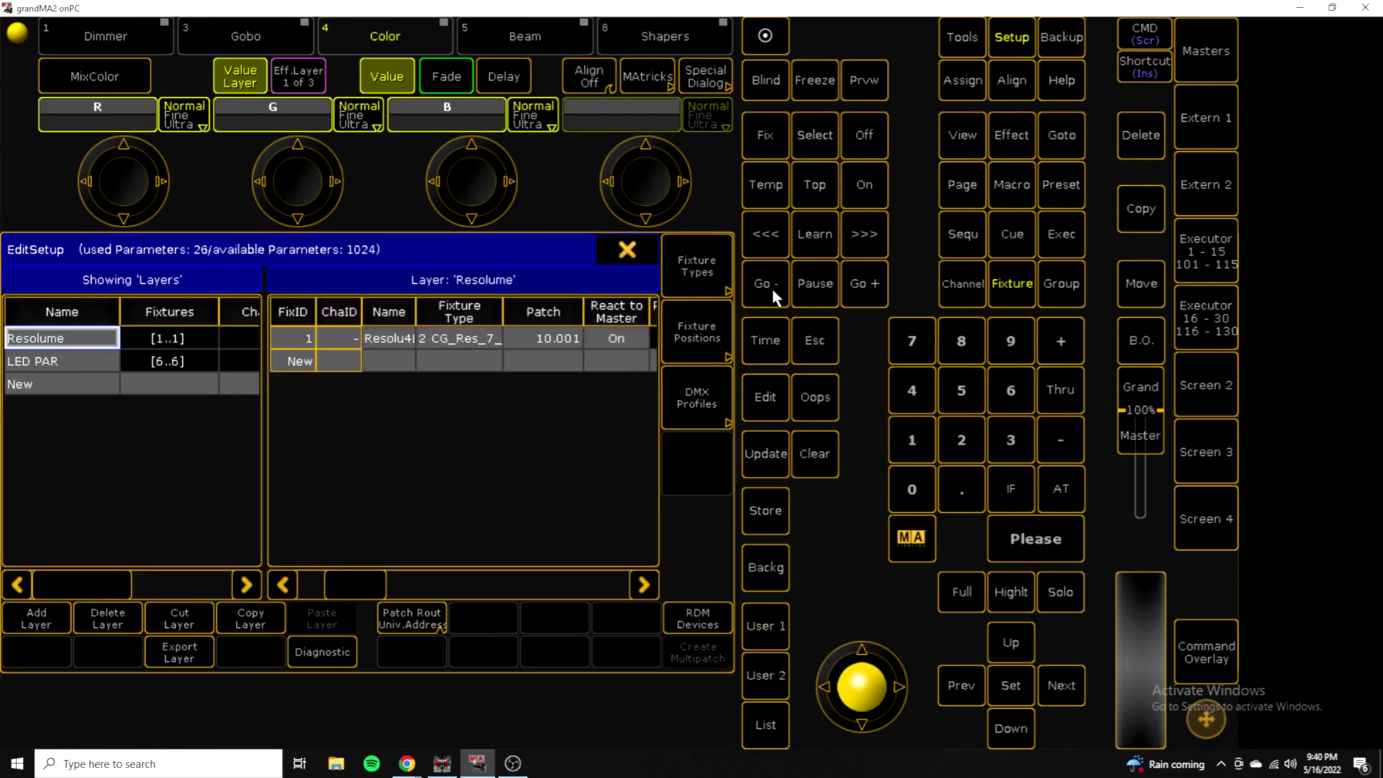
left_click(680, 271)
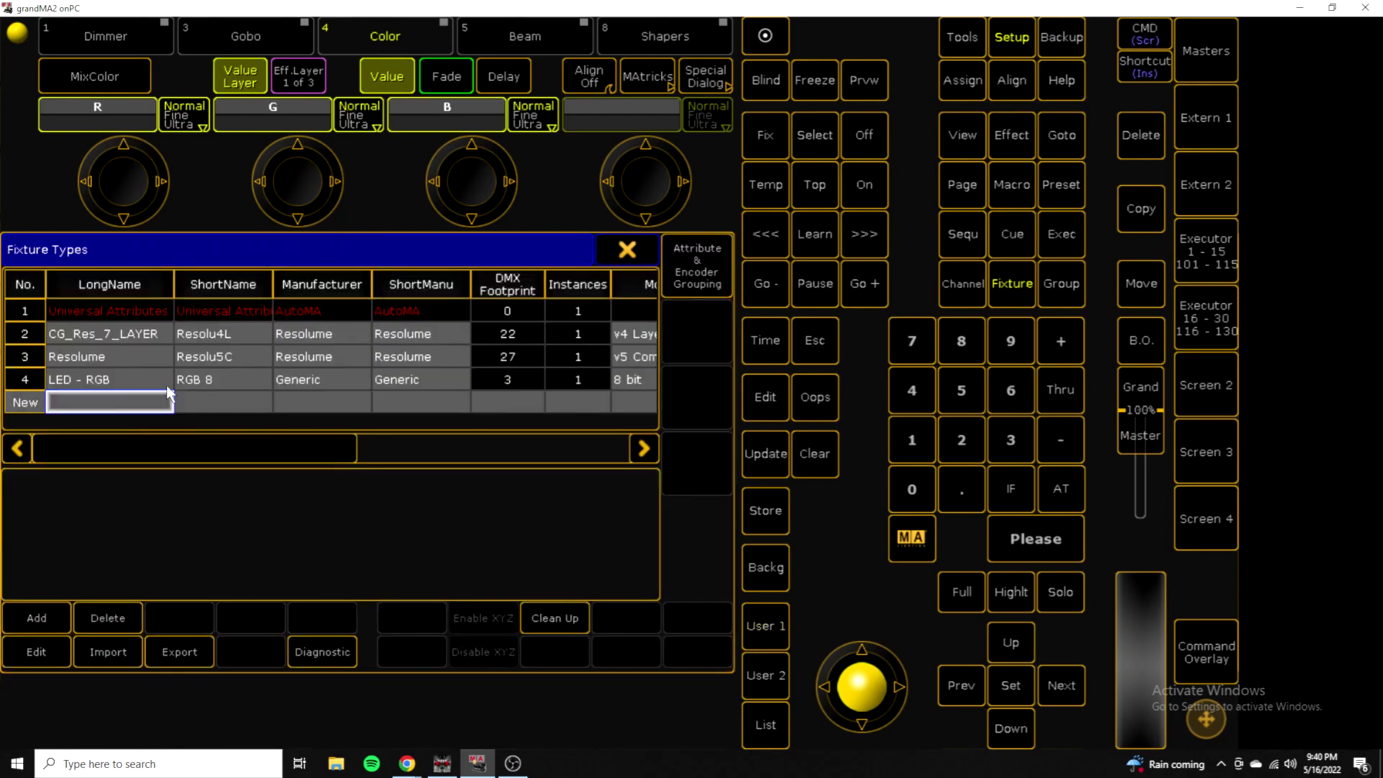
left_click(123, 334)
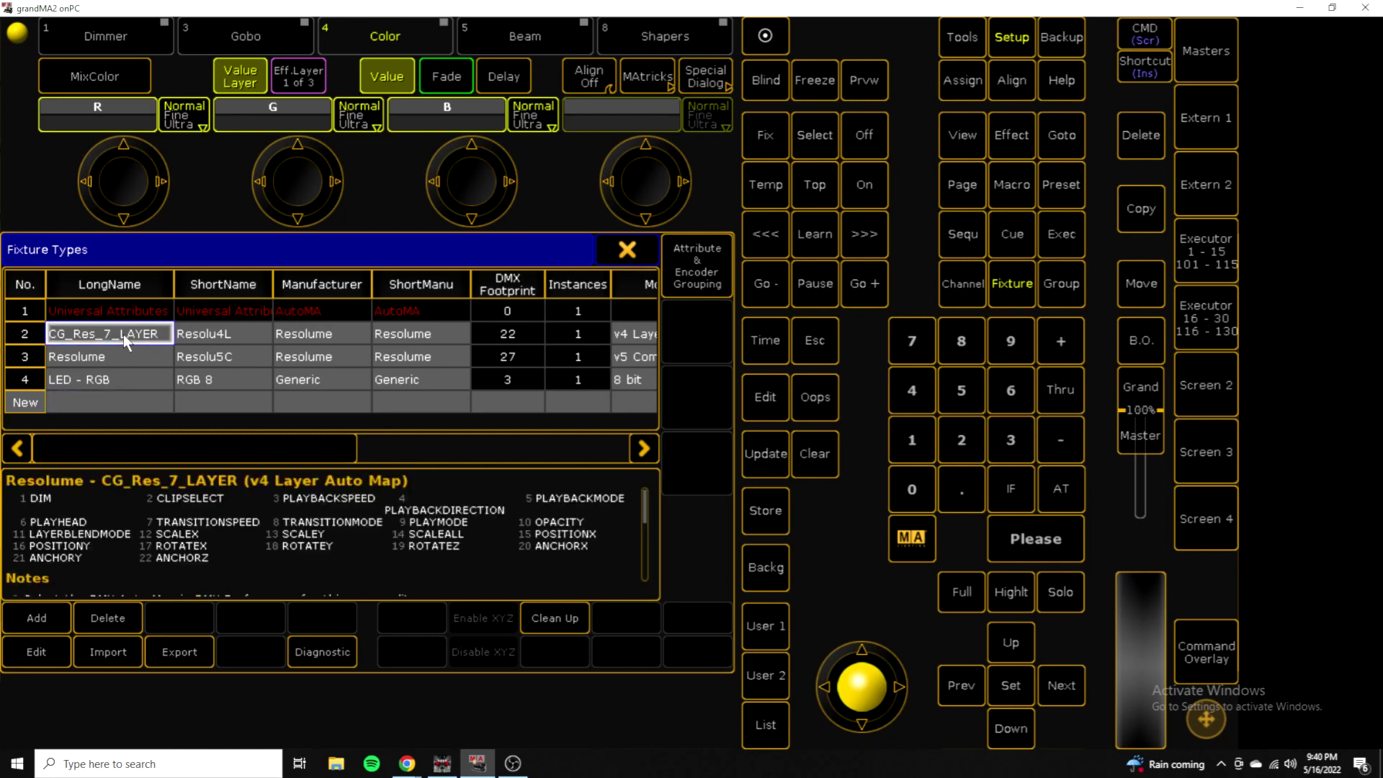
left_click(38, 652)
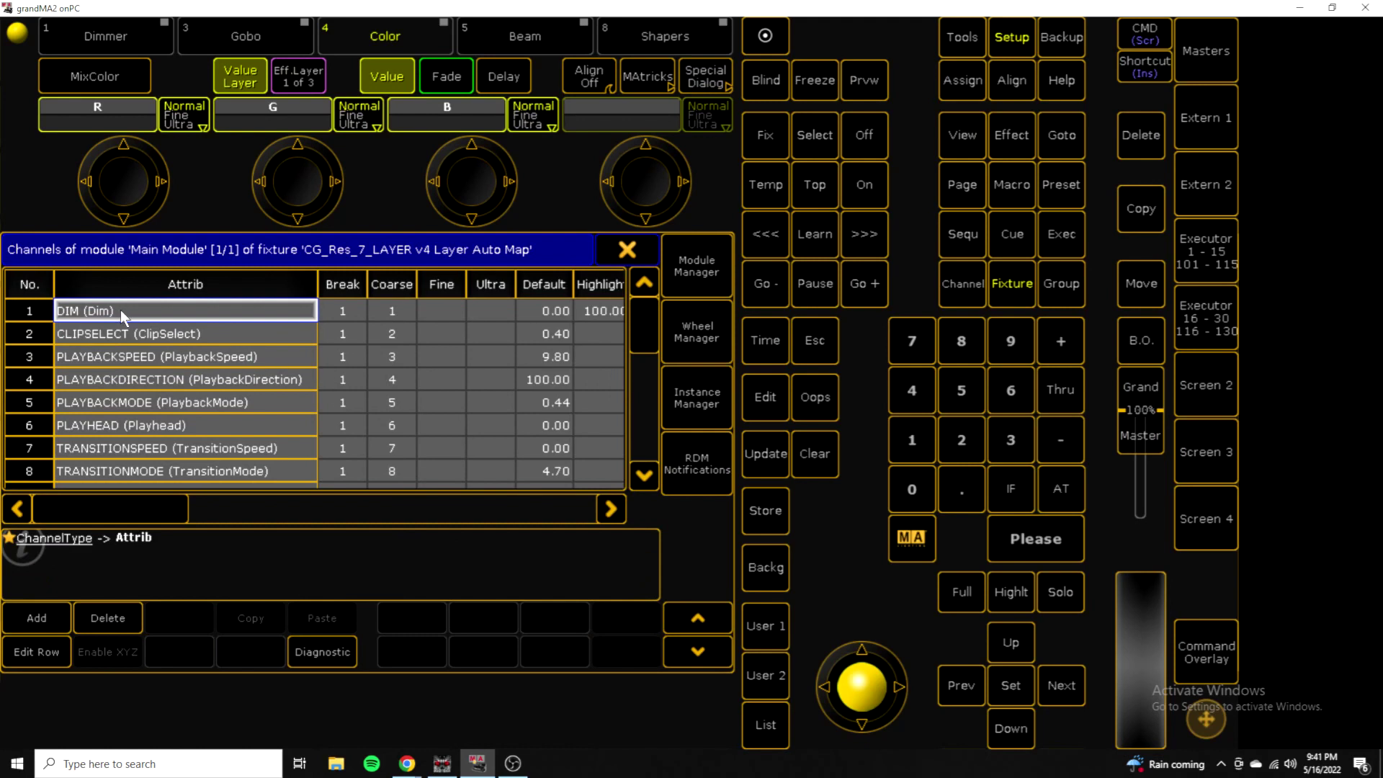
Step through the channel rows from DIM down to ANCHORZ and back up to PLAYHEAD
key("Down")
key("Down")
key("Down")
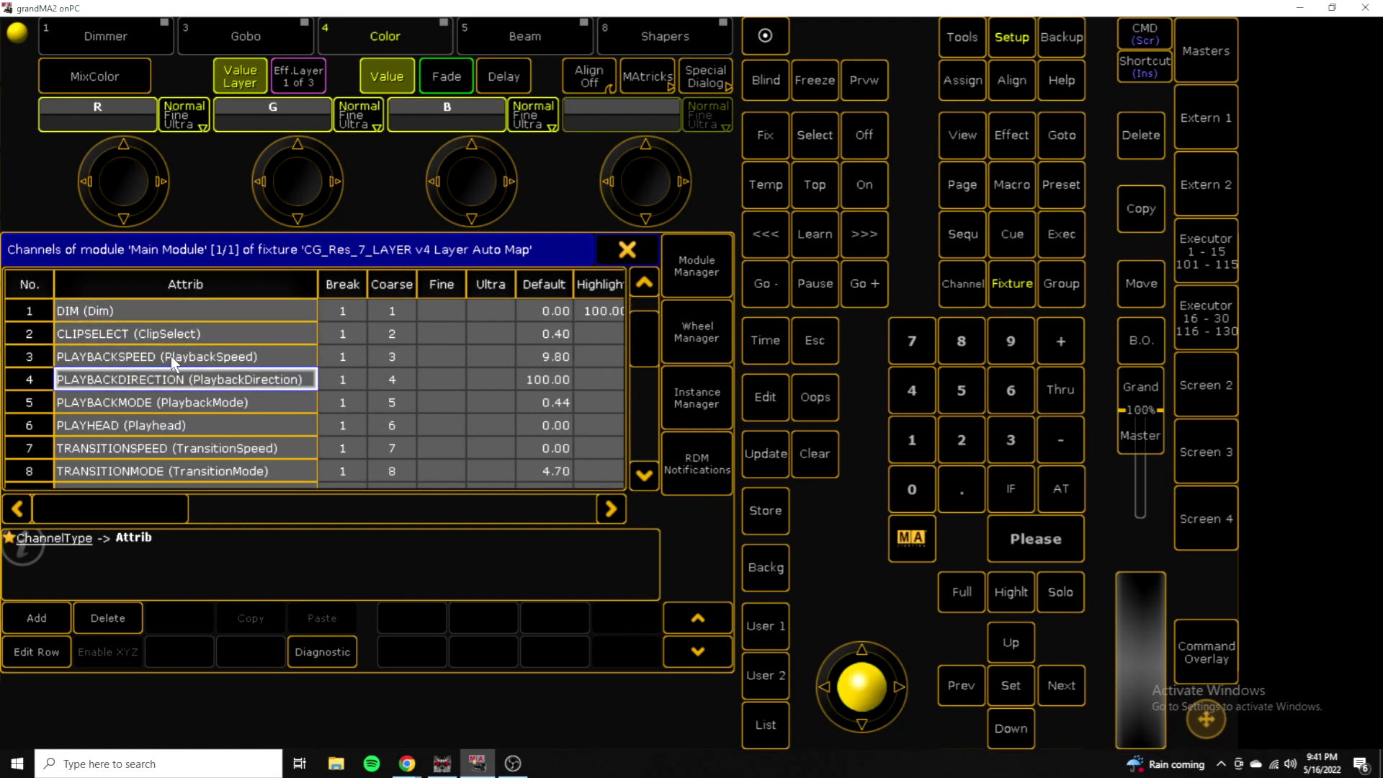
key("Down")
key("Down")
key("Down")
key("Down")
key("Down")
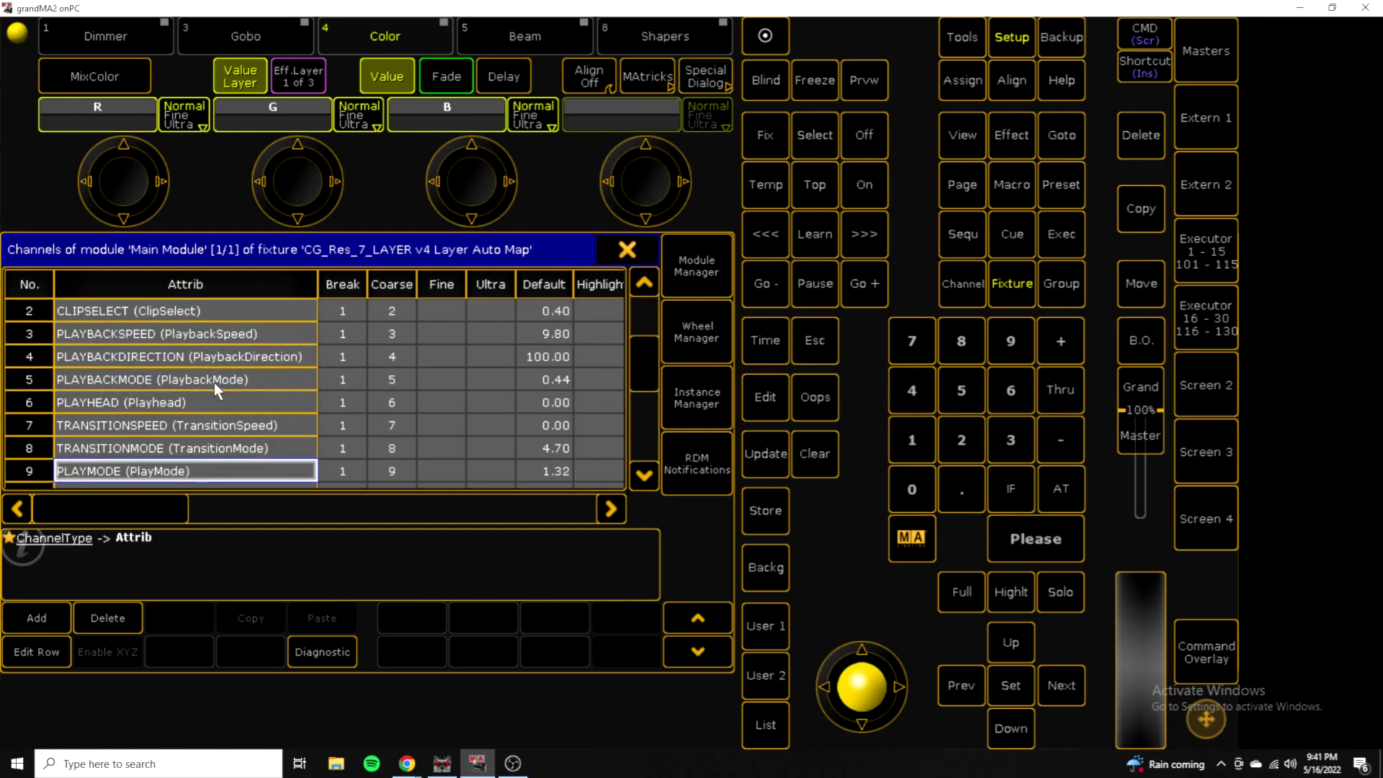
key("Down")
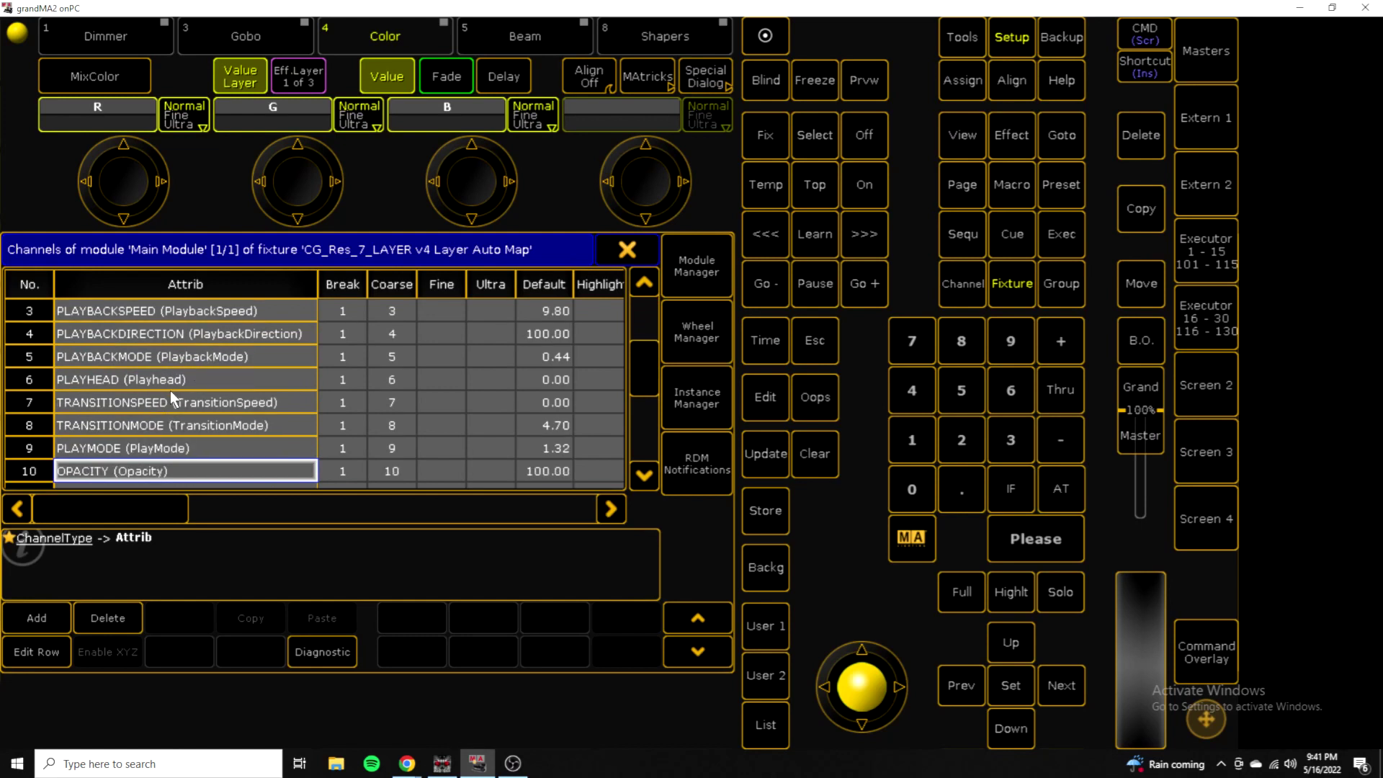
key("Down")
key("Down")
key("Down")
key("Down")
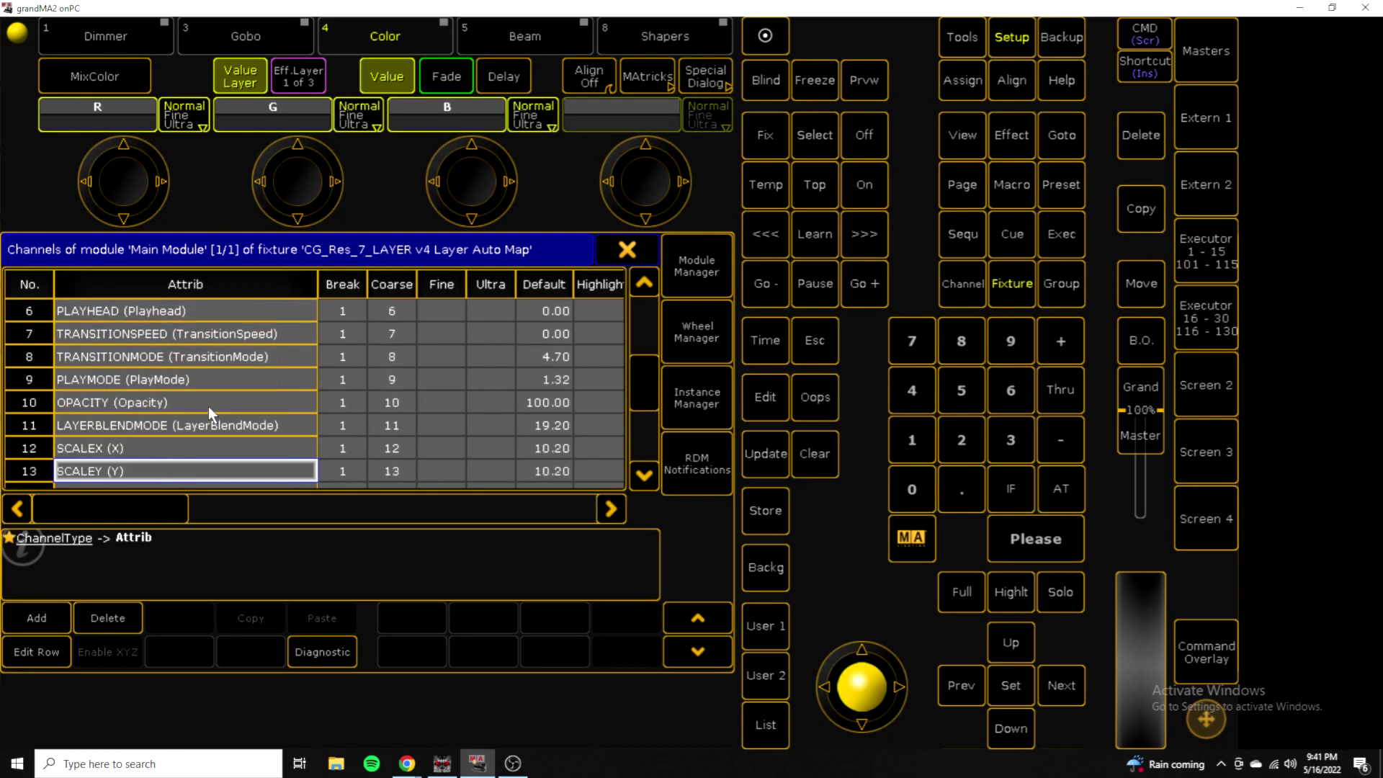
key("Down")
key("Down")
key("Down")
key("Down")
key("Down")
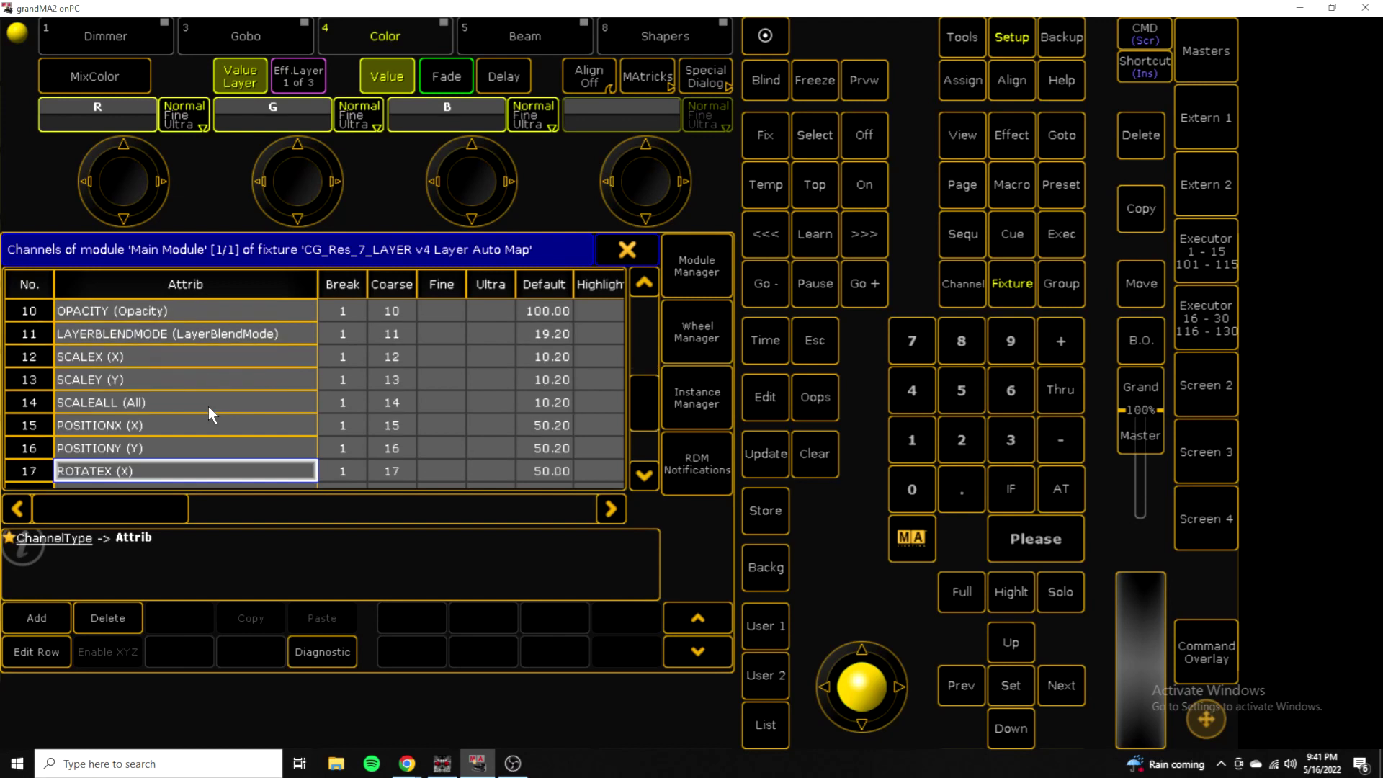
key("Down")
key("Down")
key("Down")
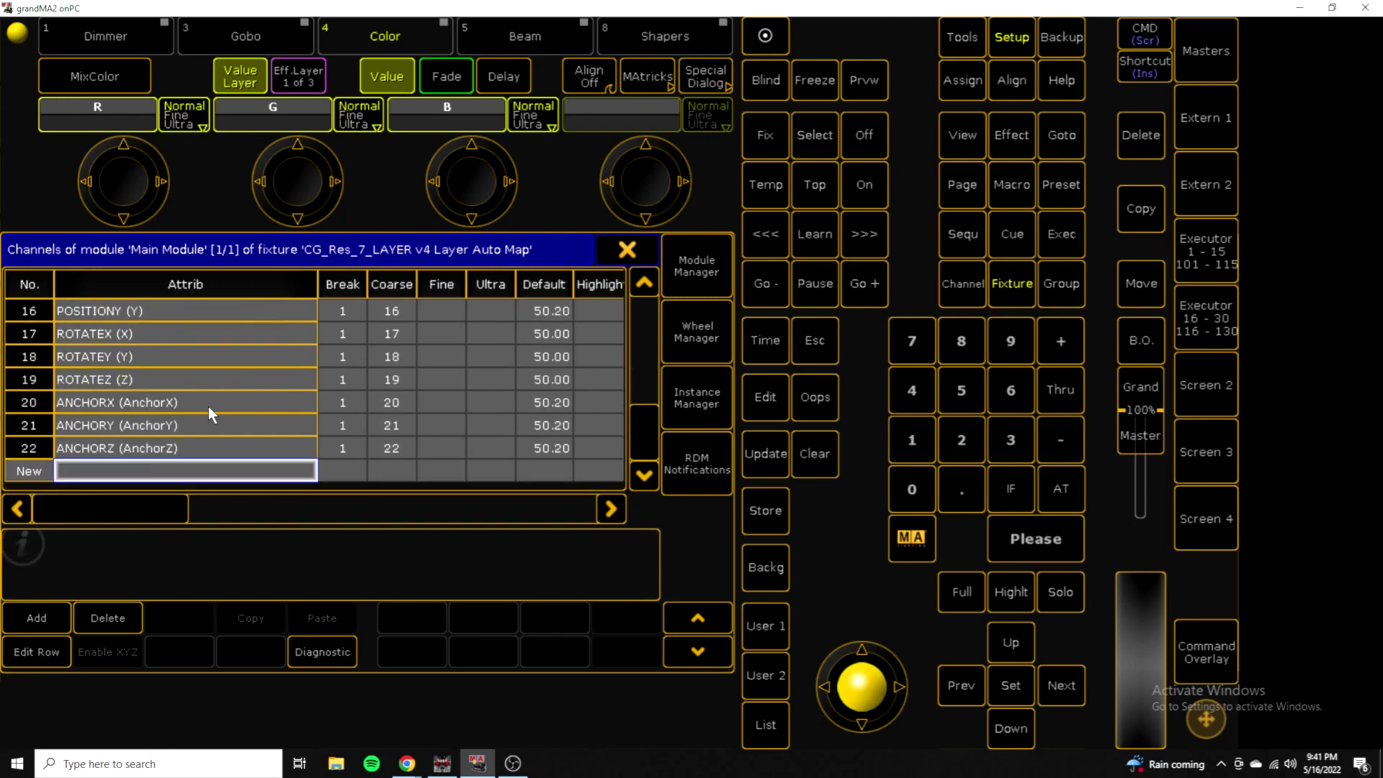
key("Up")
key("Up")
key("Up")
key("Up")
key("Up")
key("Up")
key("Up")
key("Up")
key("Up")
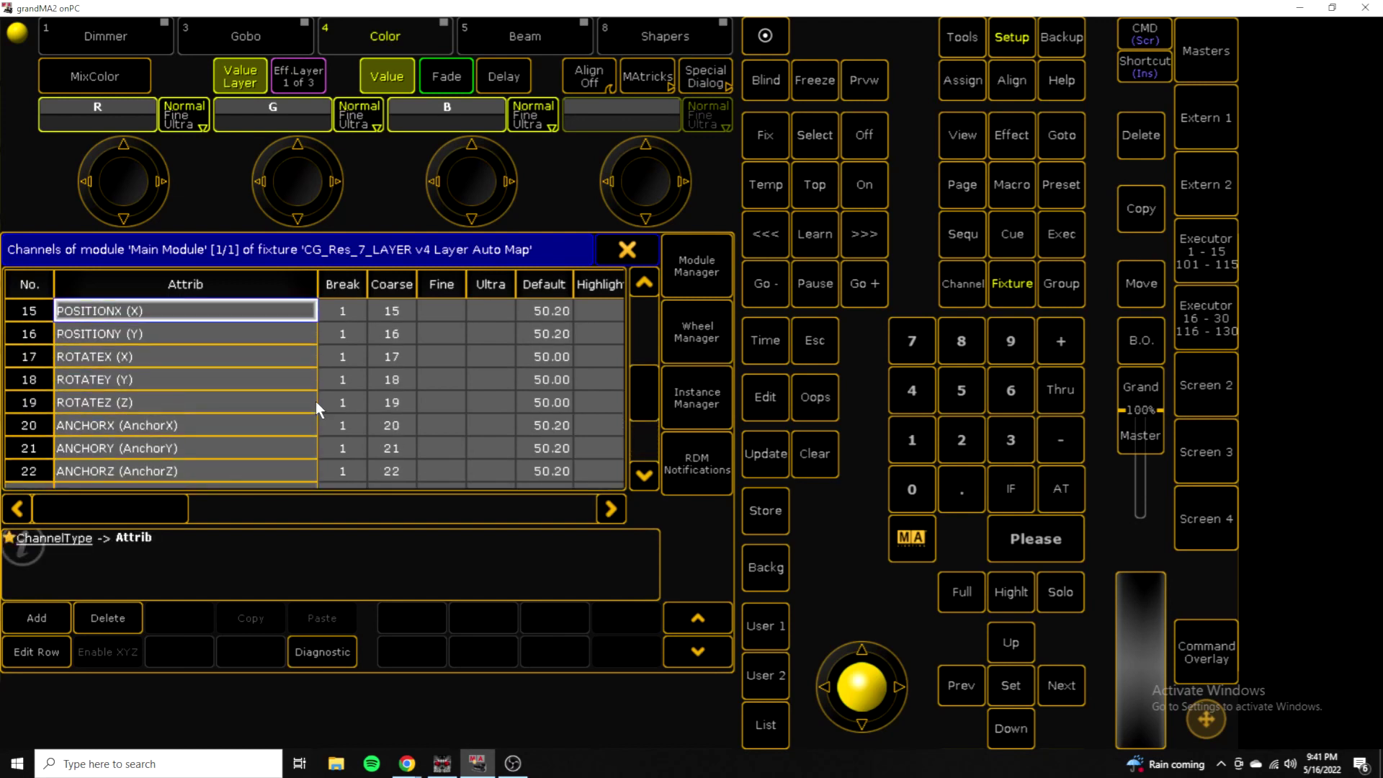
key("Up")
key("Up")
key("Up")
key("Up")
key("Up")
key("Up")
key("Up")
key("Up")
key("Up")
key("Up")
key("Up")
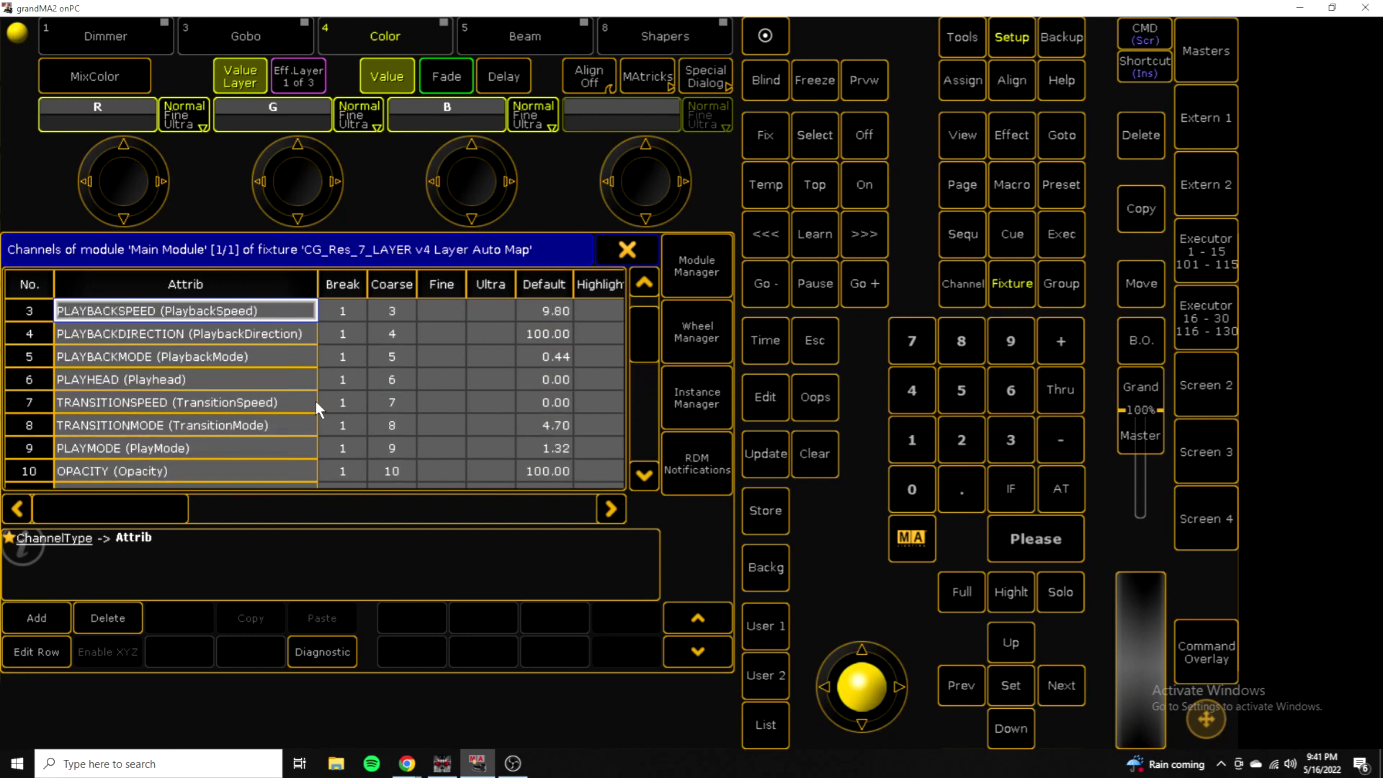
key("Up")
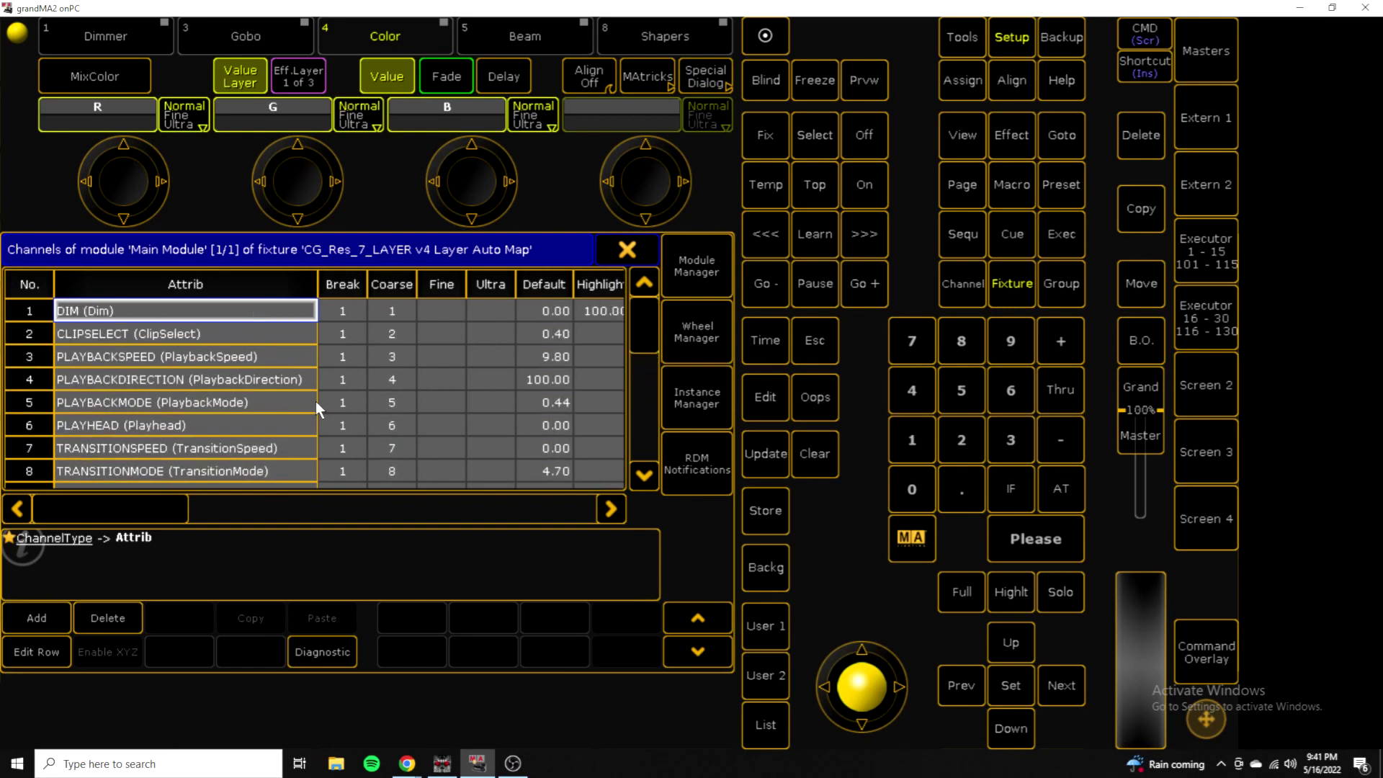
key("Down")
key("Down")
key("Down")
key("Down")
key("Down")
key("Down")
key("Down")
key("Down")
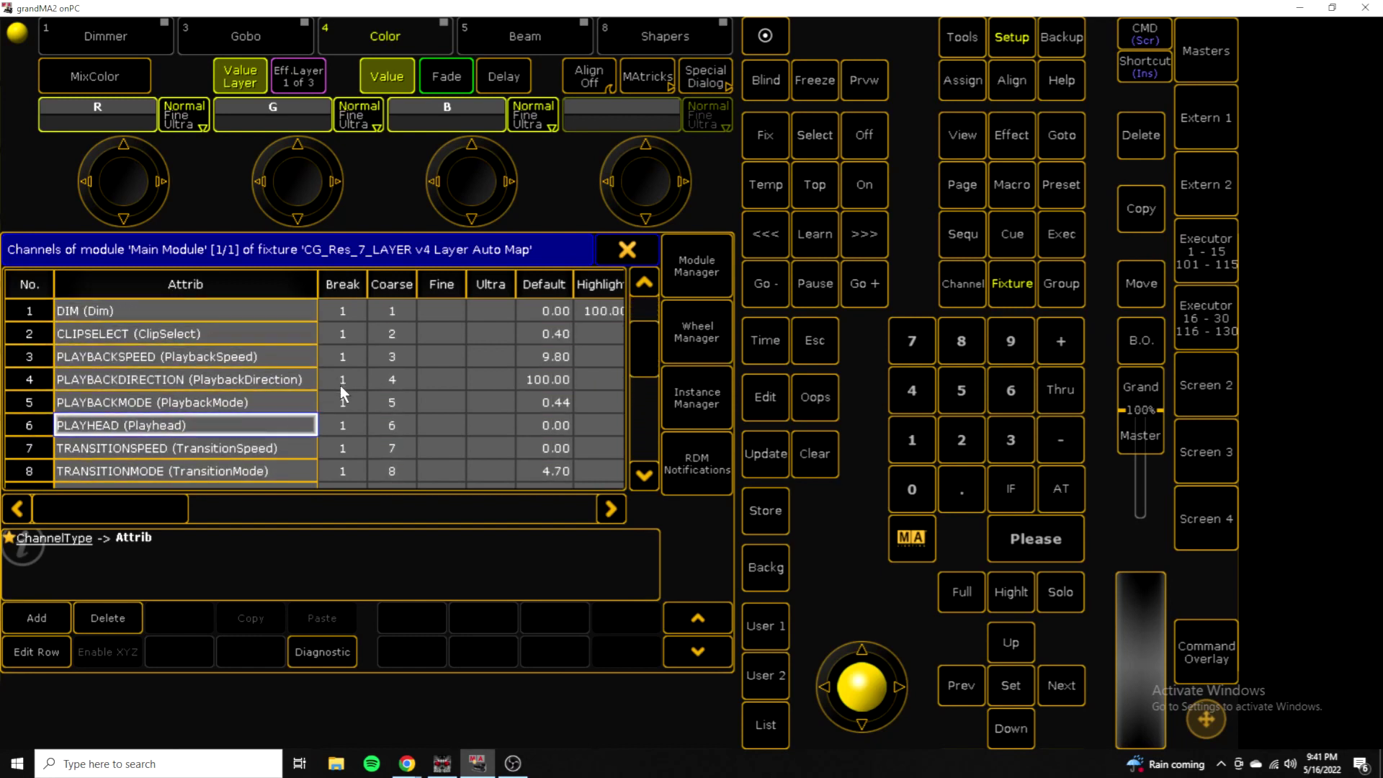
key("Down")
key("Down")
key("Down")
key("Down")
key("Down")
key("Down")
key("Down")
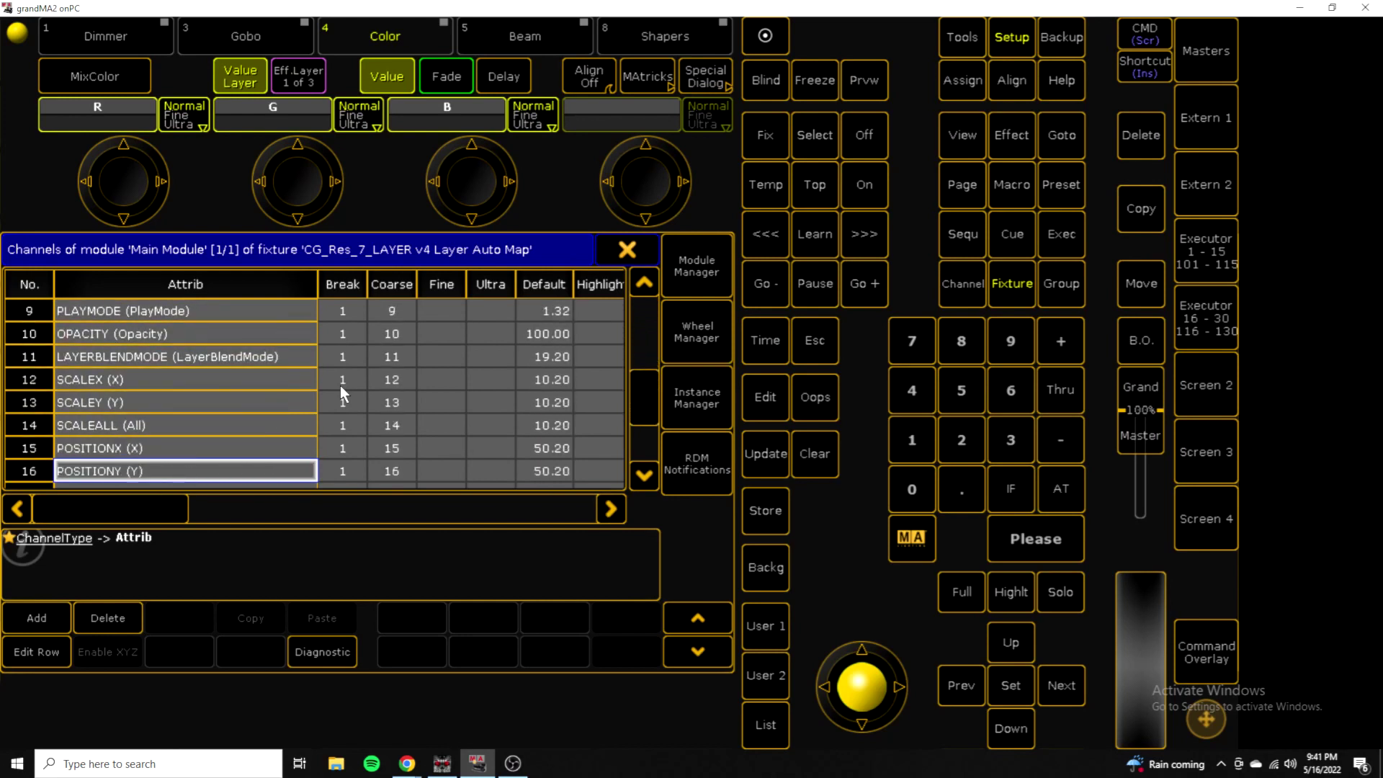
key("Up")
key("Up")
key("Up")
key("Up")
key("Up")
key("Up")
key("Up")
key("Up")
key("Up")
key("Up")
key("Up")
key("Up")
key("Up")
key("Up")
key("Up")
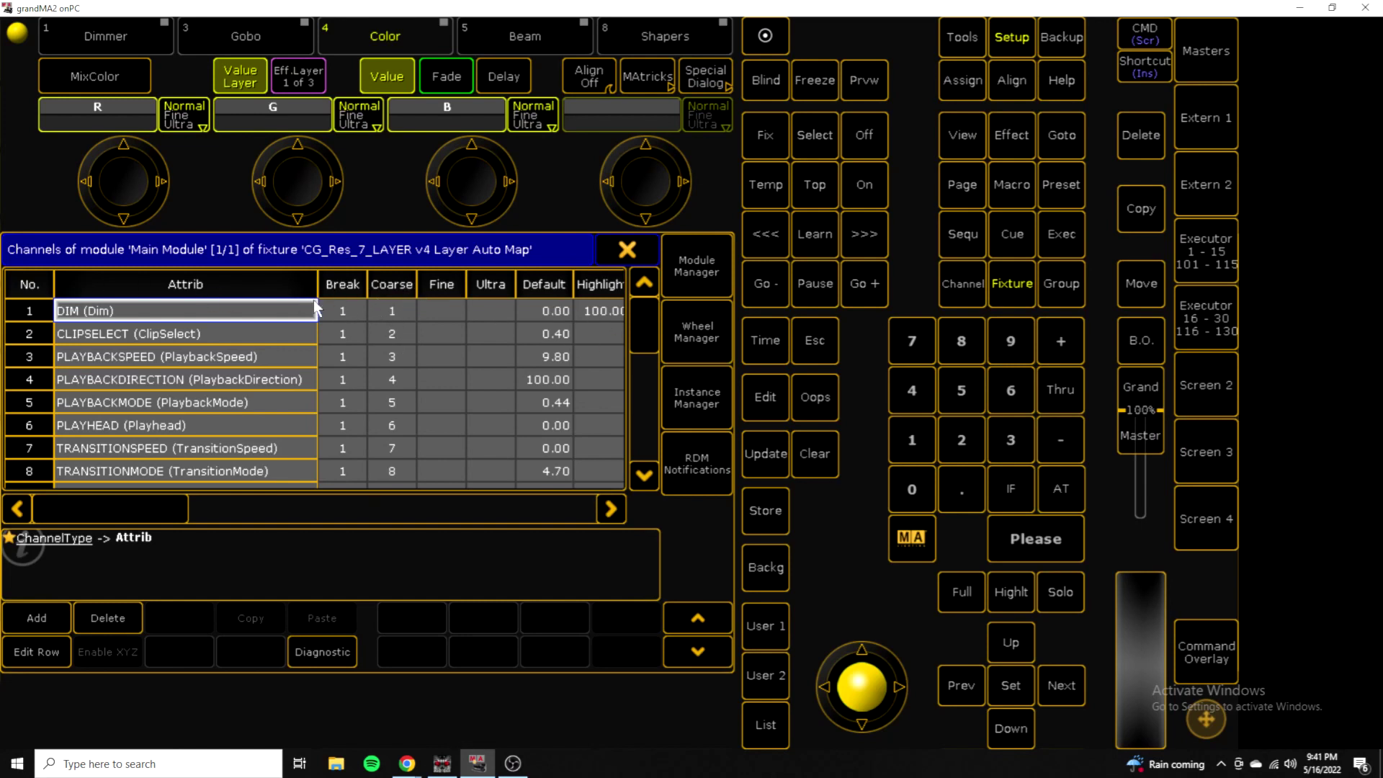
Scroll the channel list, select CLIPSELECT, and close the editor back to Fixture Types
mouse_move(631, 308)
left_mouse_down()
mouse_move(635, 430)
mouse_move(621, 283)
left_mouse_up()
left_click(411, 327)
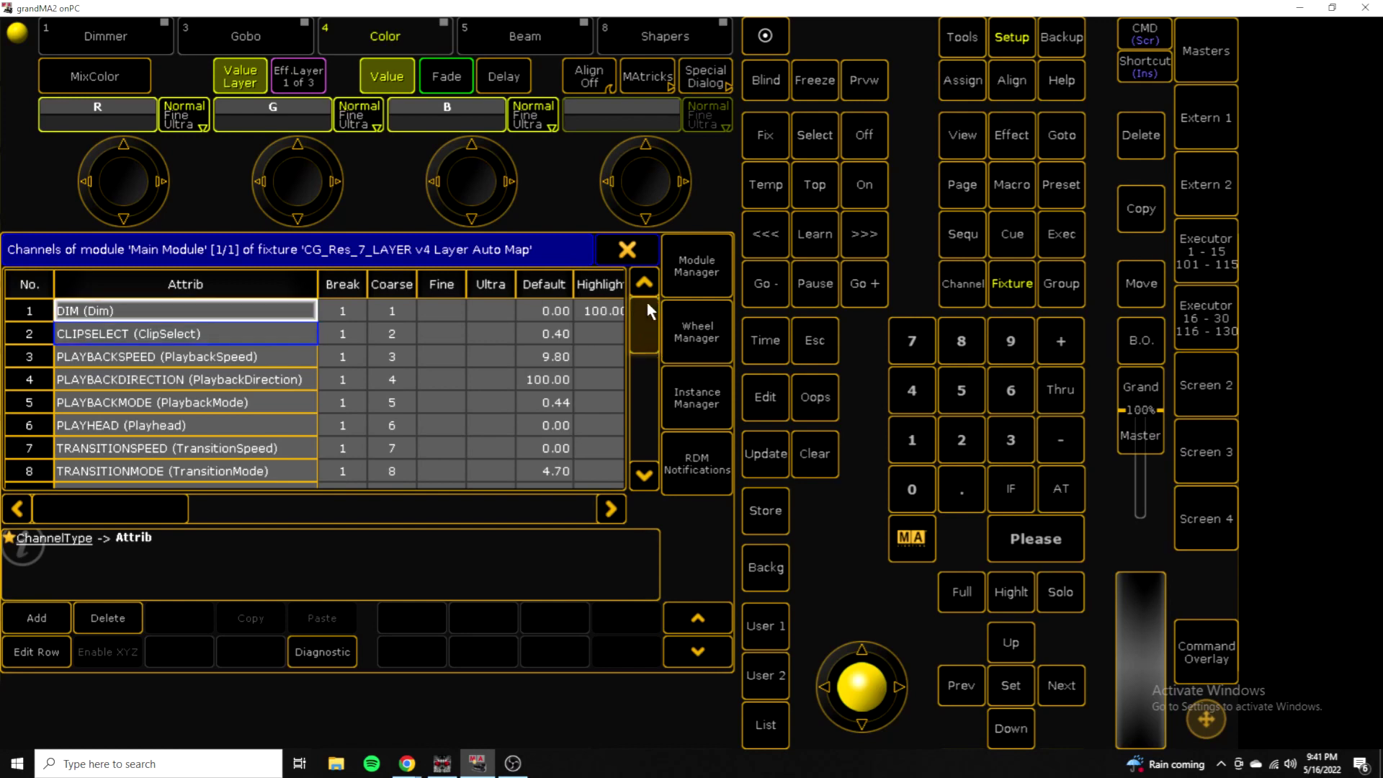
left_click(630, 249)
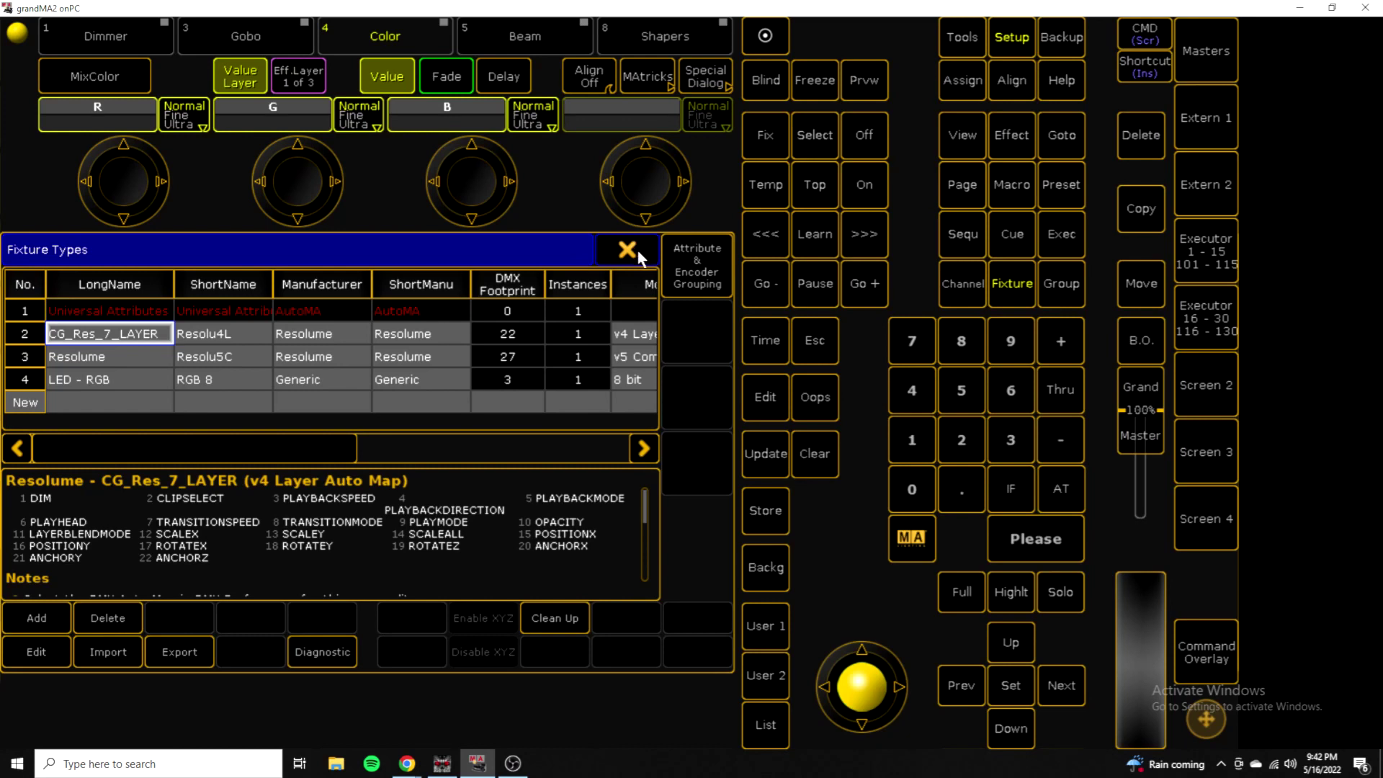
Close both the Fixture Types list and the EditSetup window
left_click(639, 249)
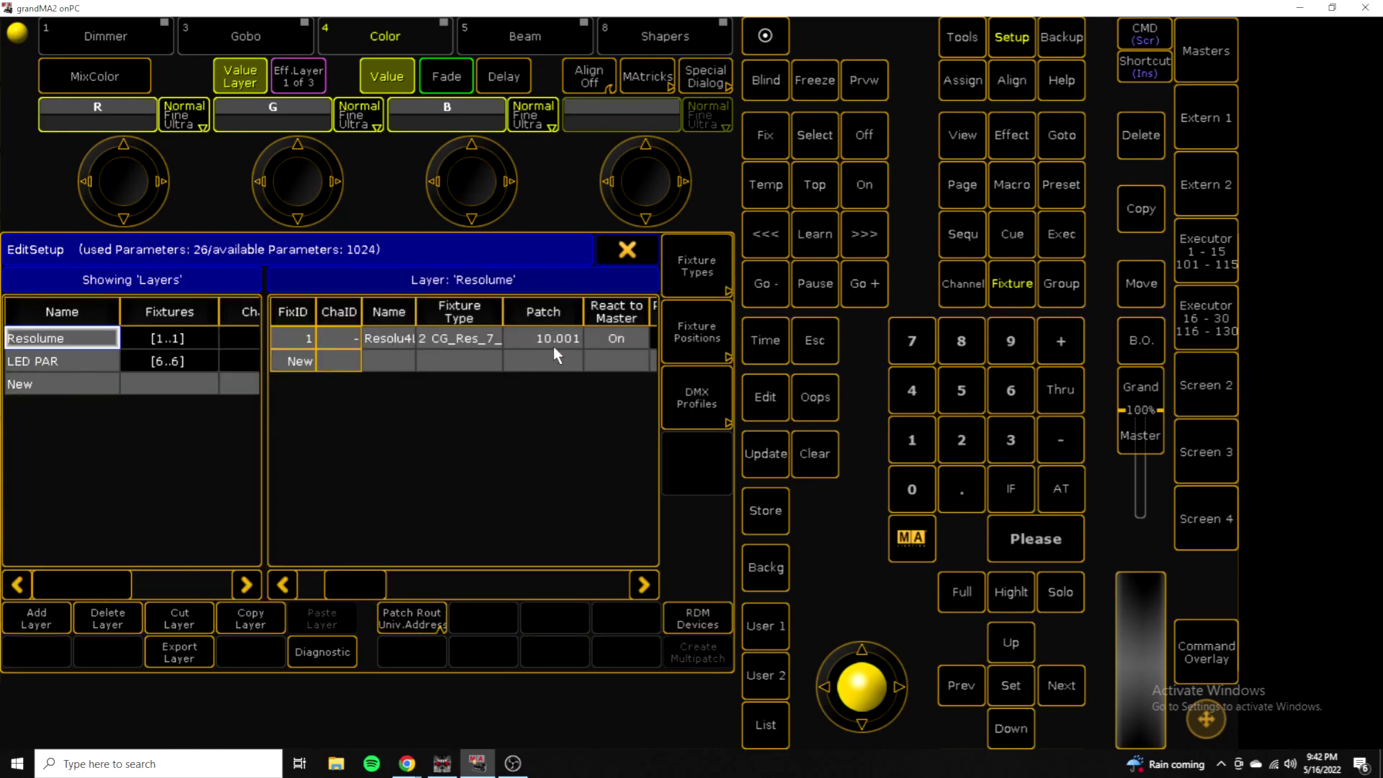
left_click(627, 250)
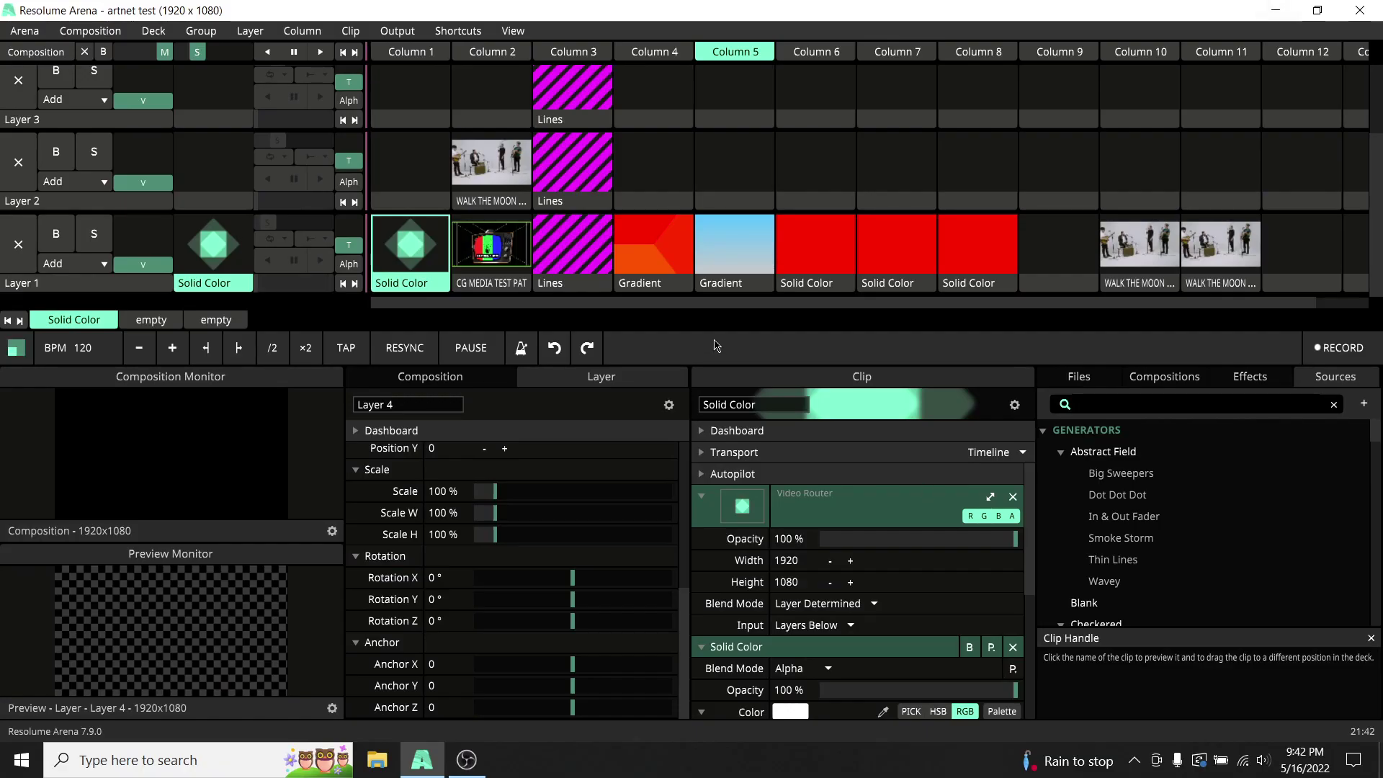
Scroll through the Resolume deck's layers, then bring up the Shortcuts menu
scroll(716, 187, "up", 2)
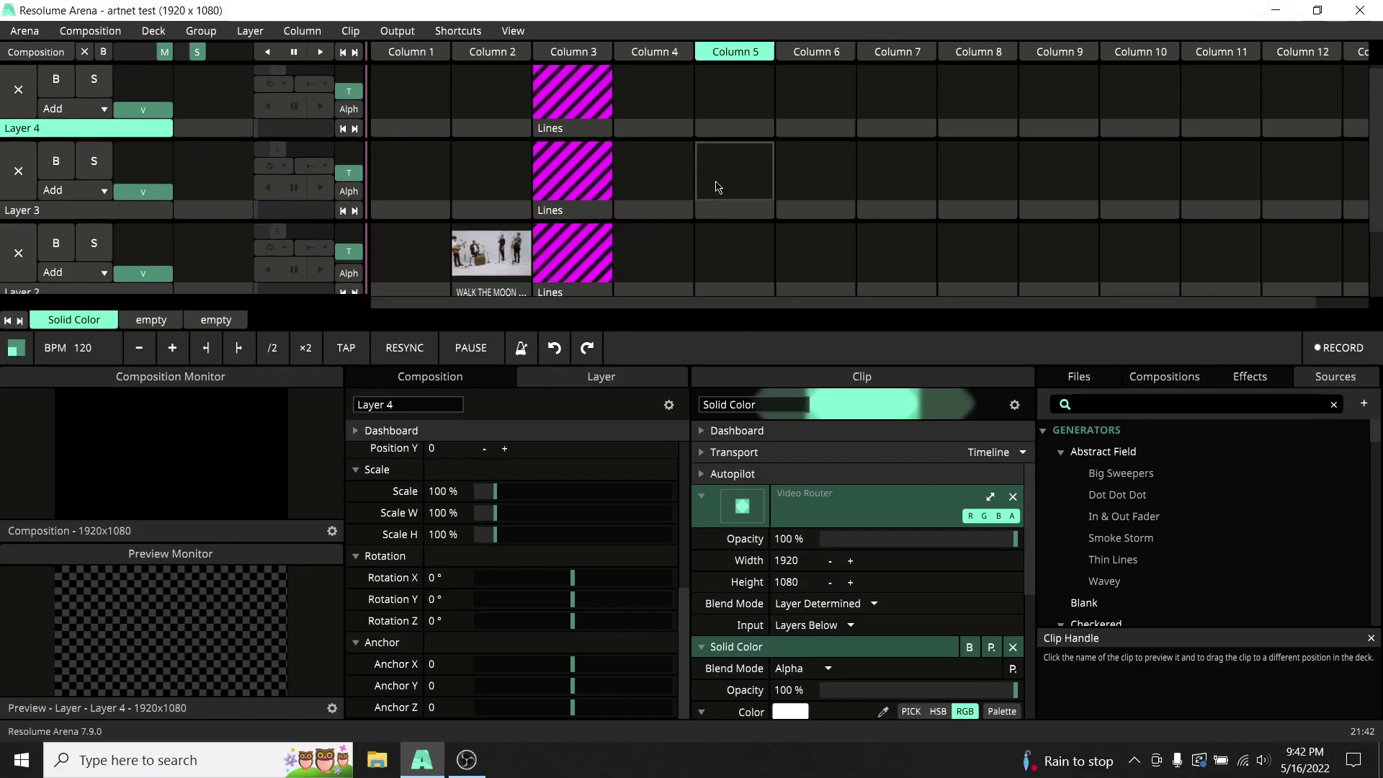
scroll(717, 187, "down", 2)
scroll(716, 187, "up", 2)
scroll(716, 187, "down", 1)
scroll(717, 187, "down", 1)
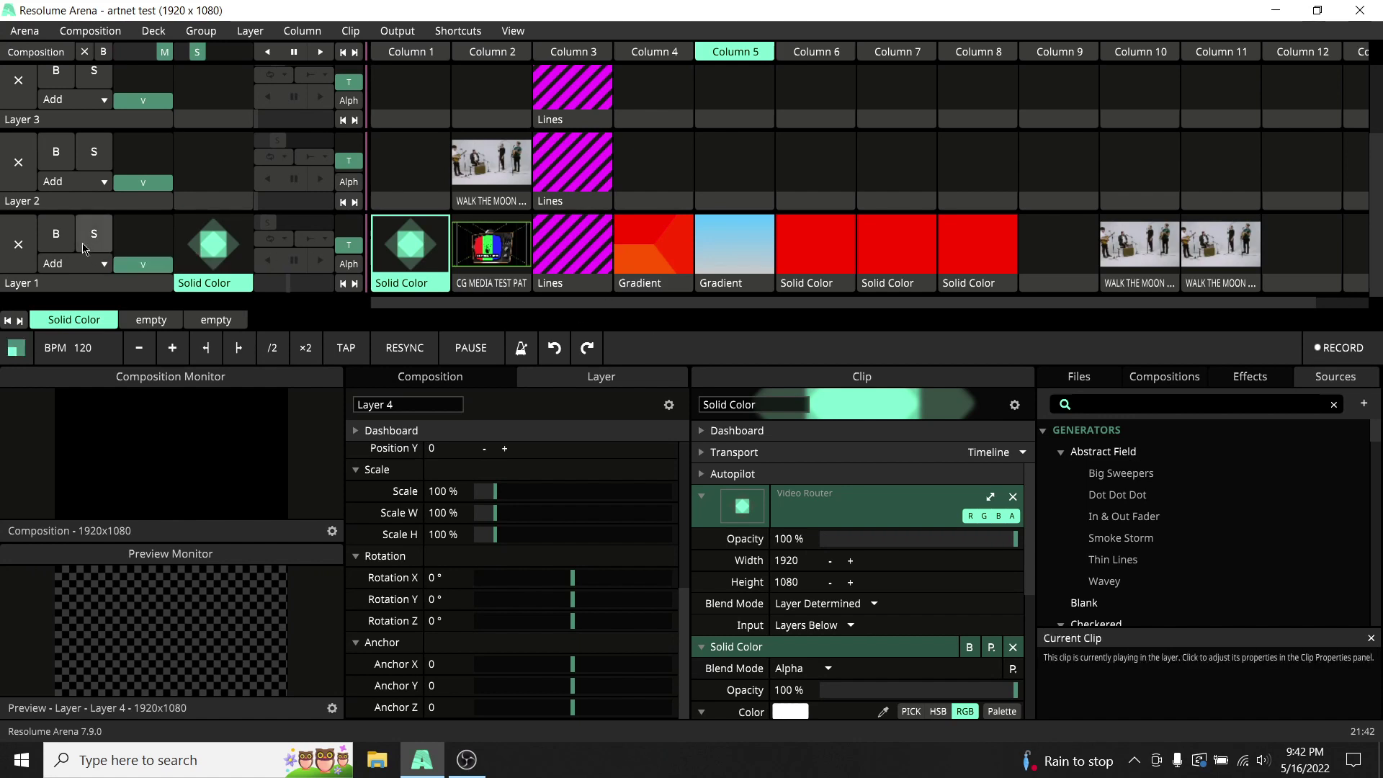
scroll(301, 217, "up", 1)
scroll(301, 218, "down", 1)
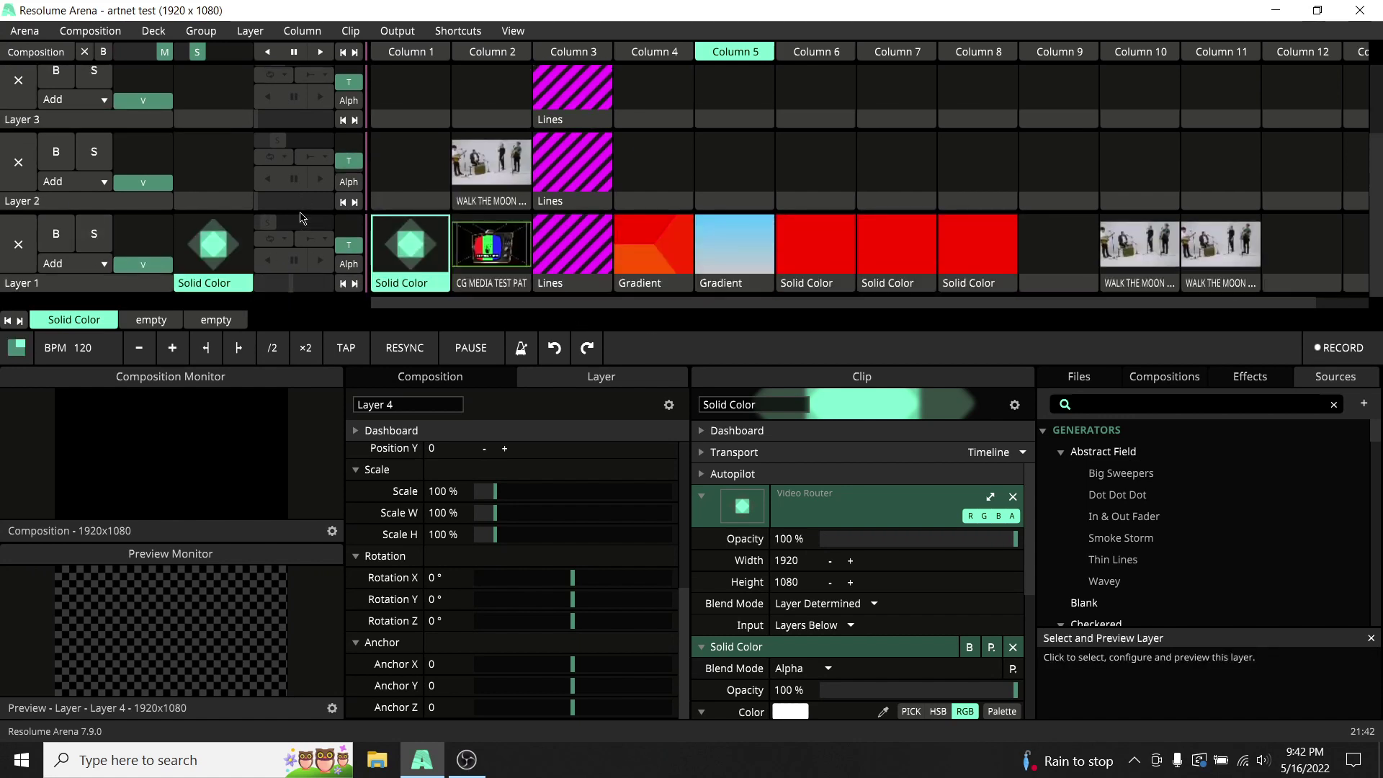
left_click(457, 32)
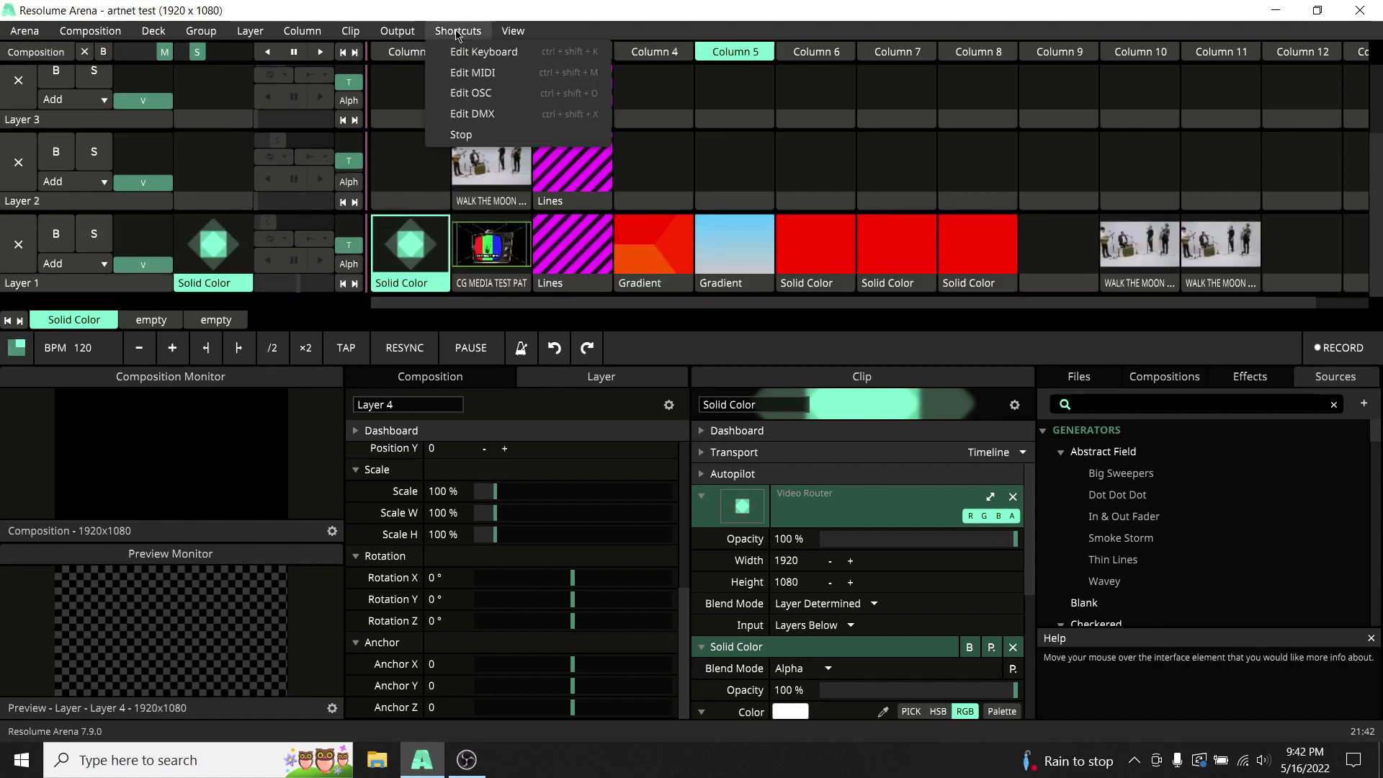
Enter Edit DMX mode and inspect the L1/C1 opacity shortcut: DMX channel 1, range 0–1
left_click(479, 121)
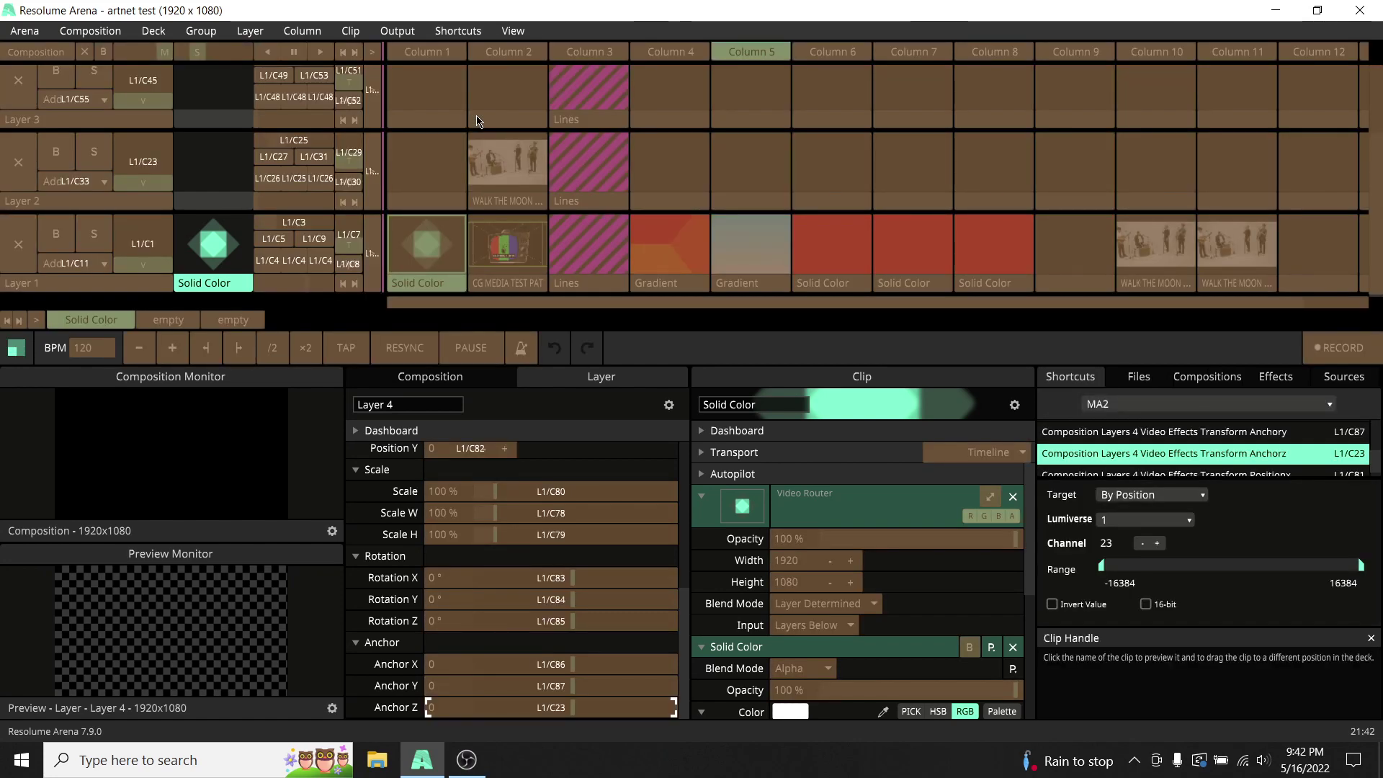
scroll(476, 115, "up", 1)
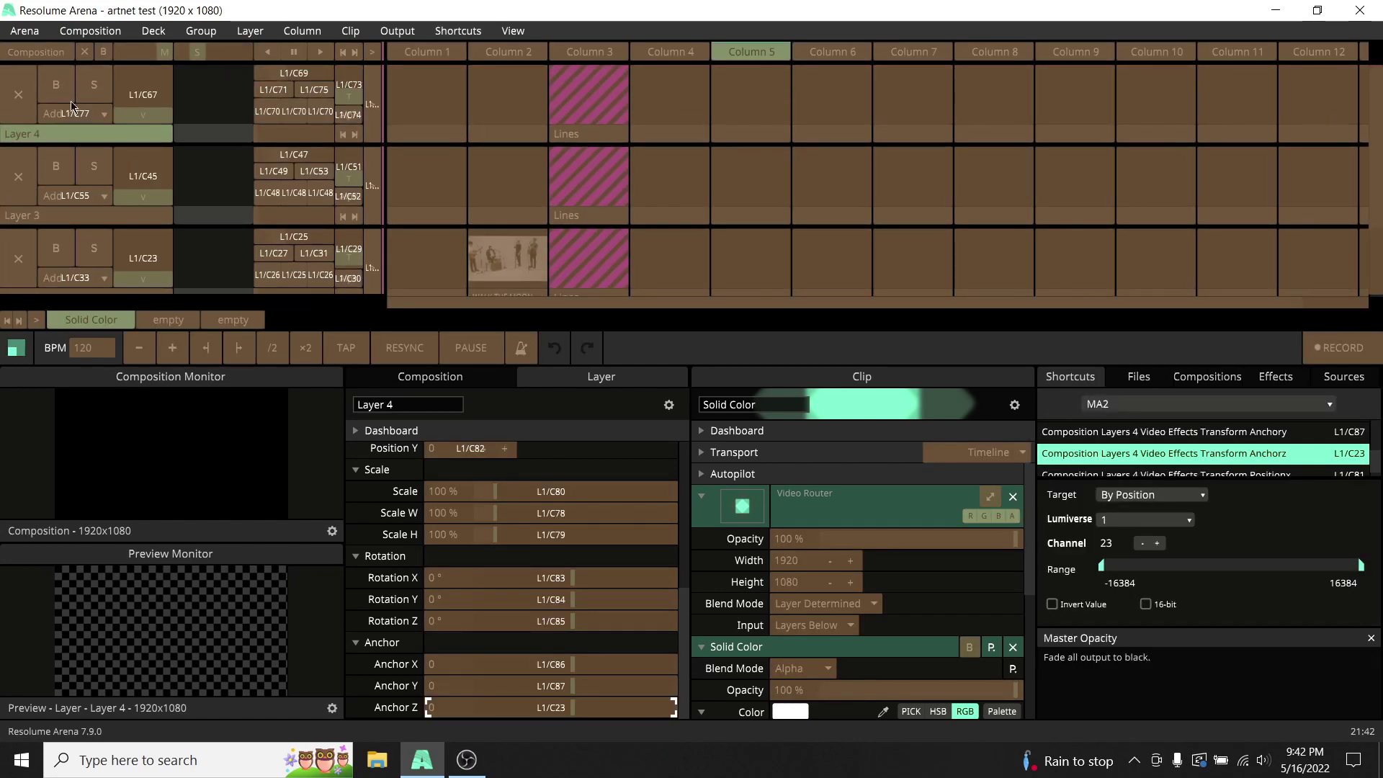
scroll(187, 248, "down", 1)
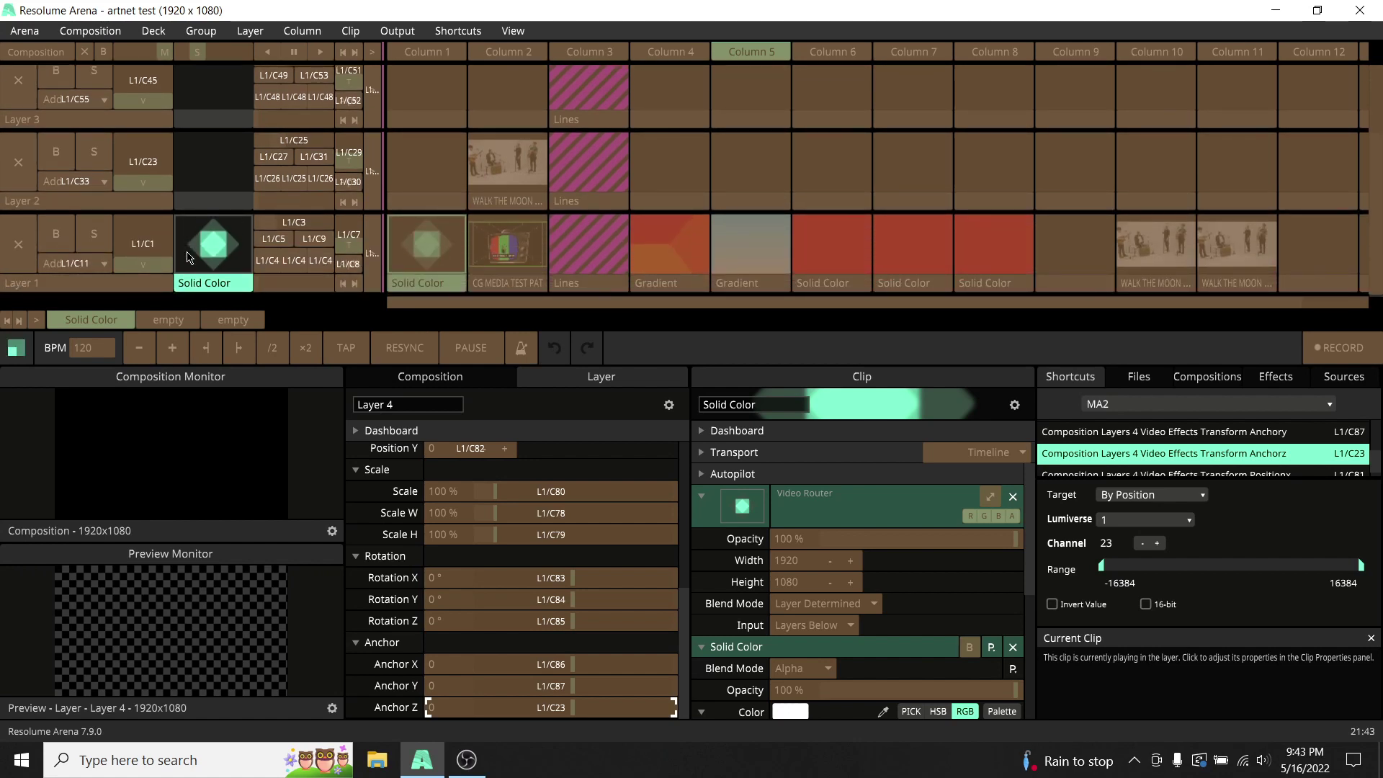
left_click(140, 249)
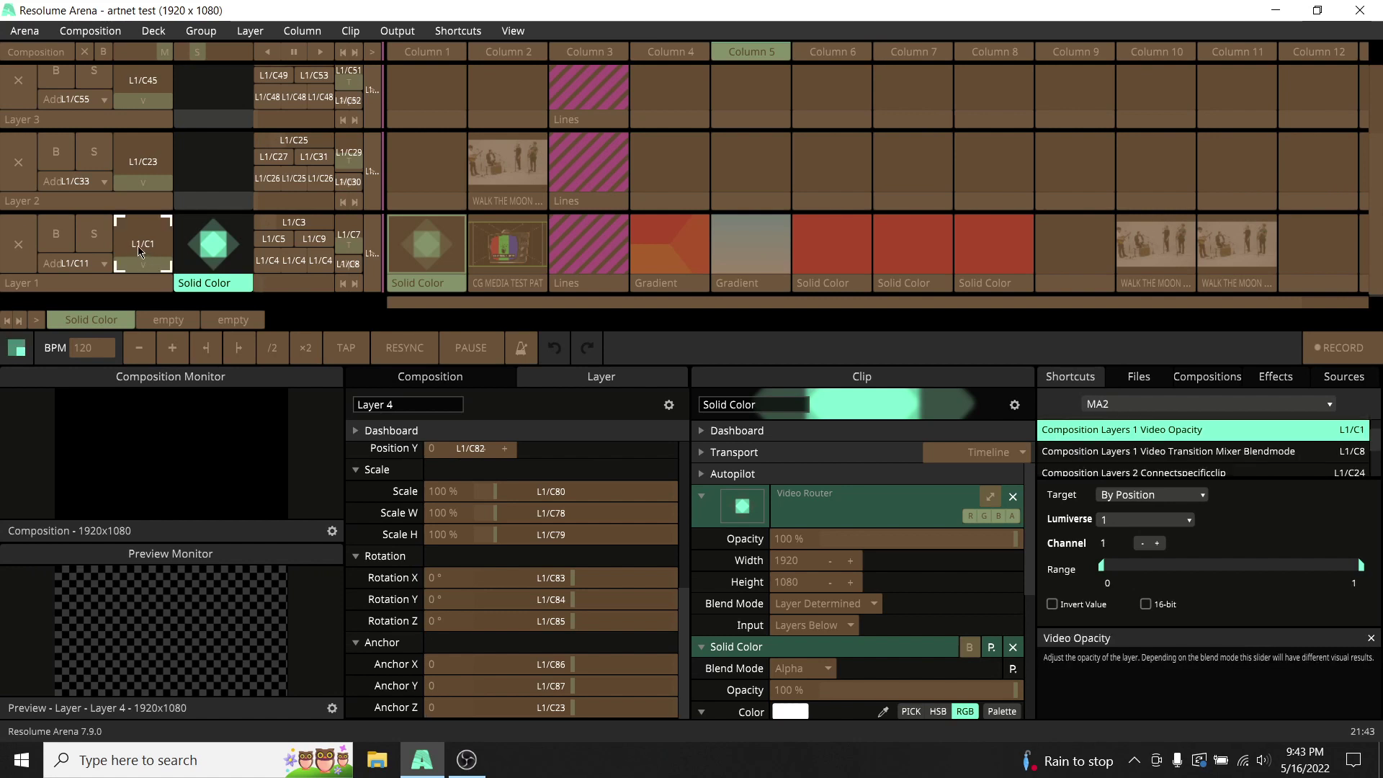
left_click(1102, 404)
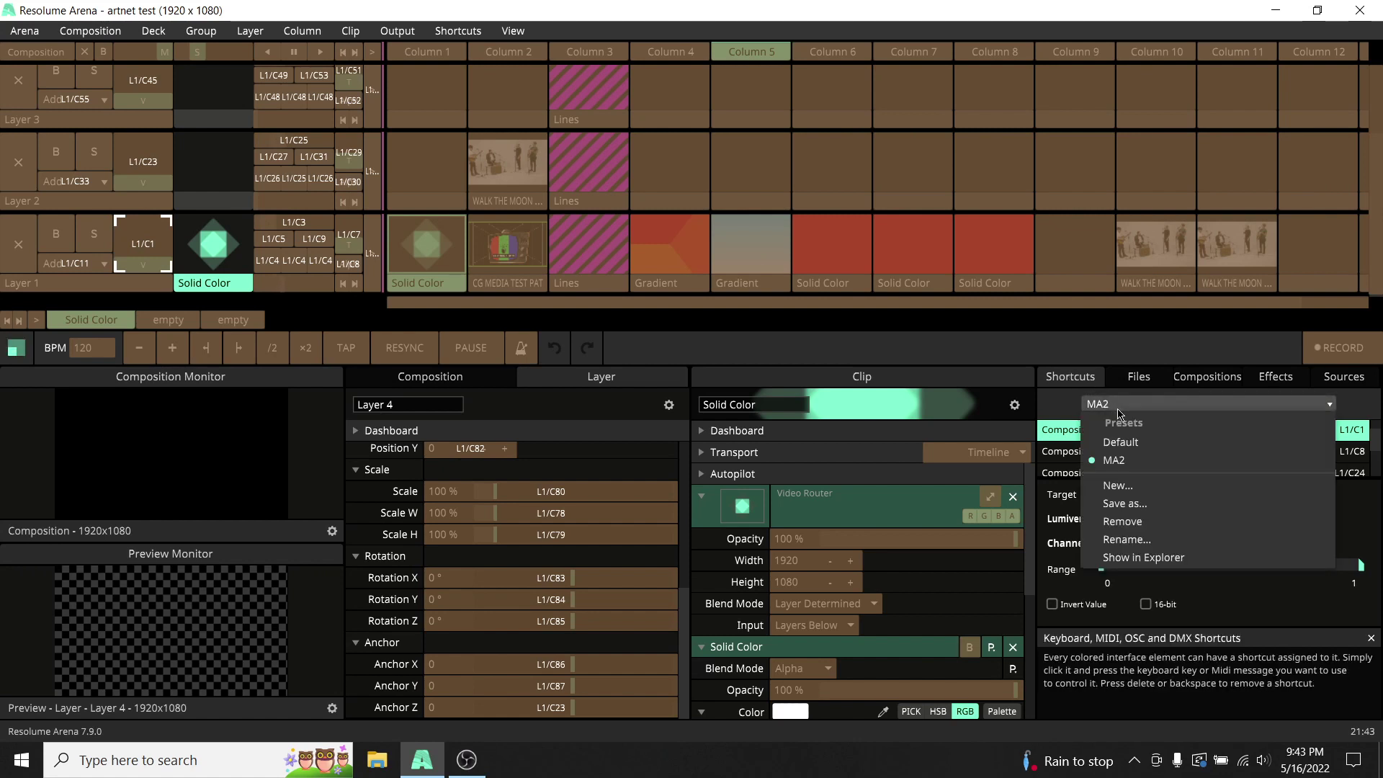
left_click(1129, 446)
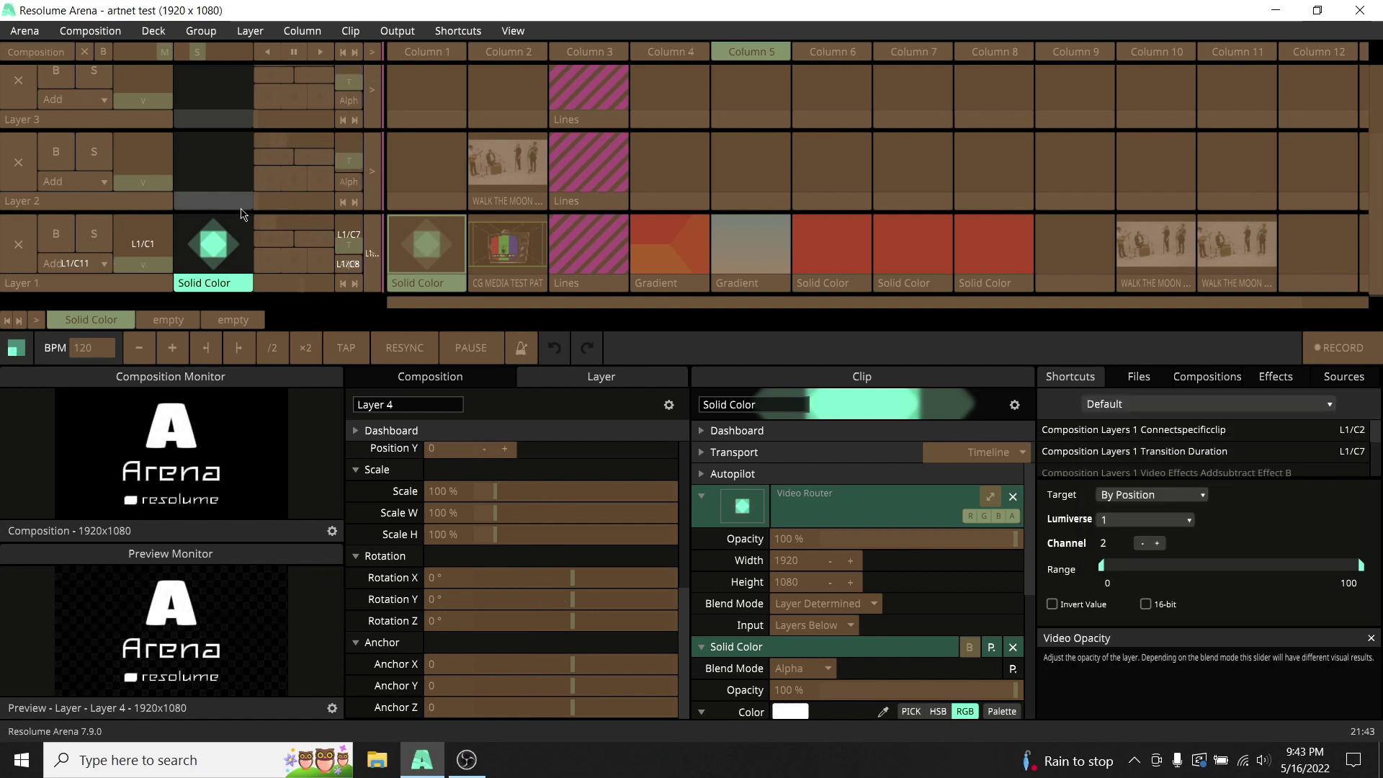
left_click(1136, 404)
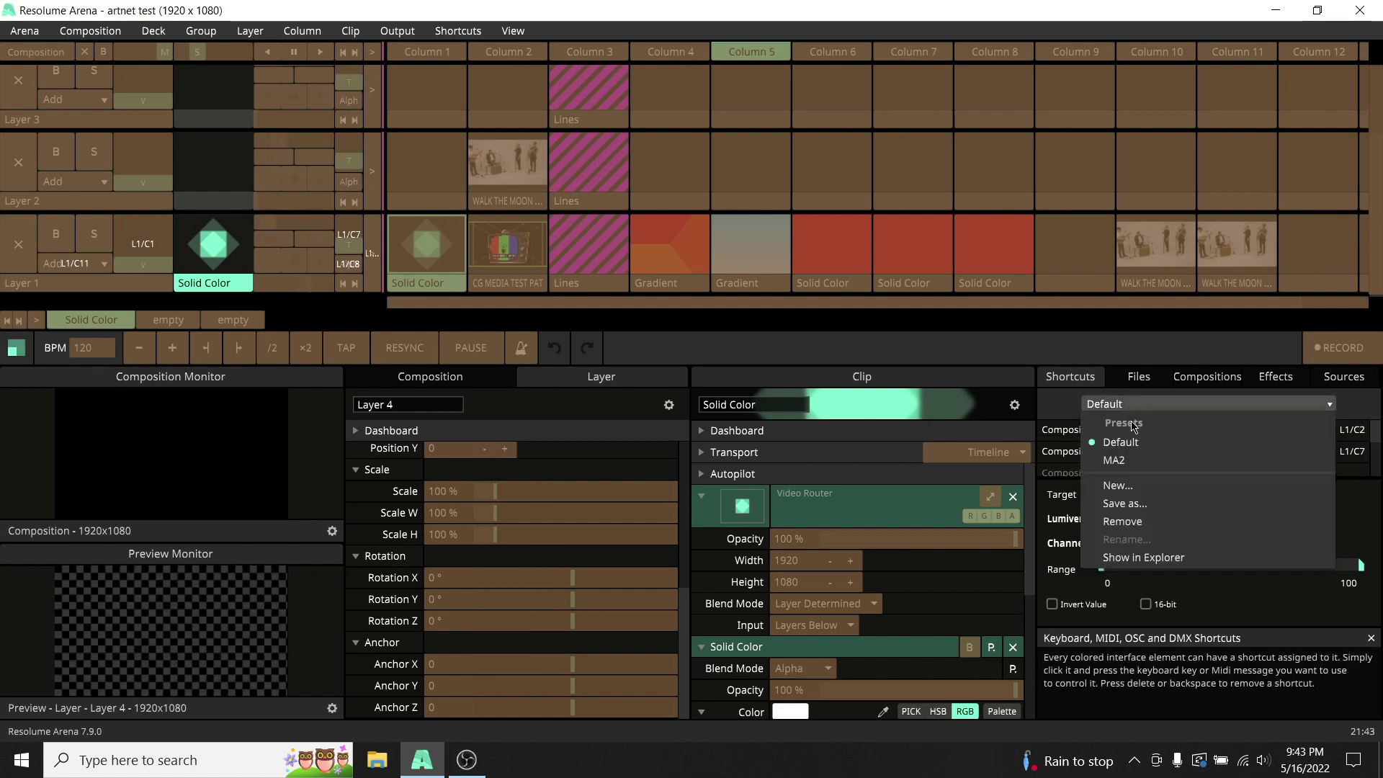
left_click(1139, 461)
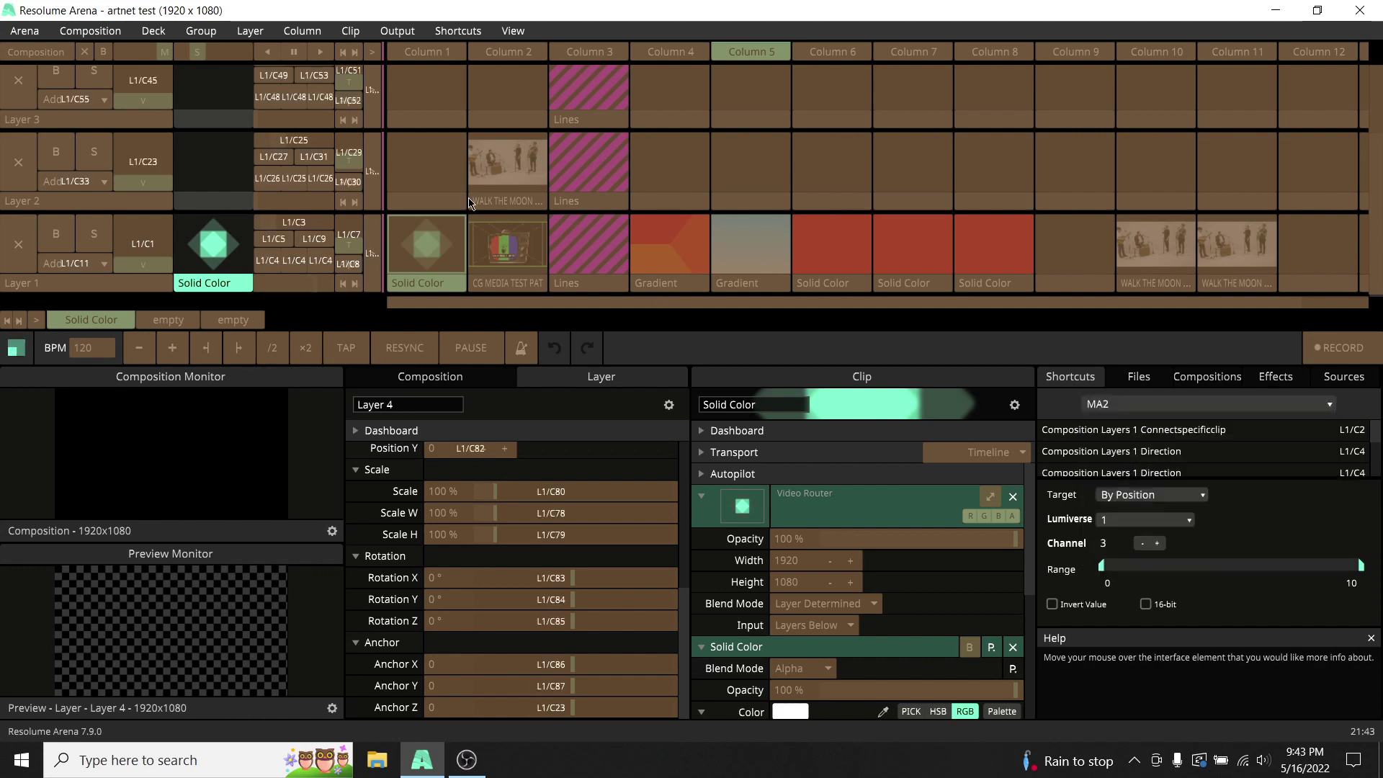
scroll(252, 112, "up", 1)
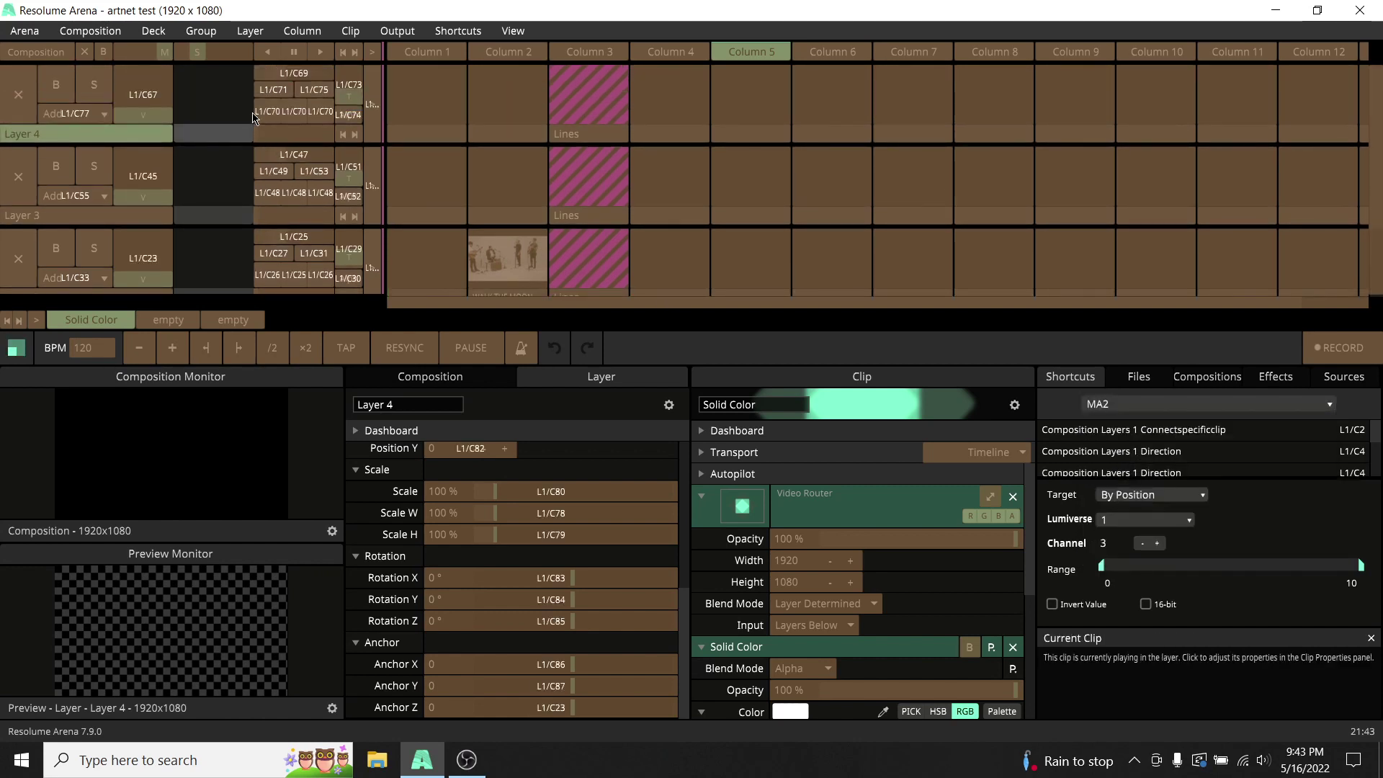
scroll(253, 117, "down", 1)
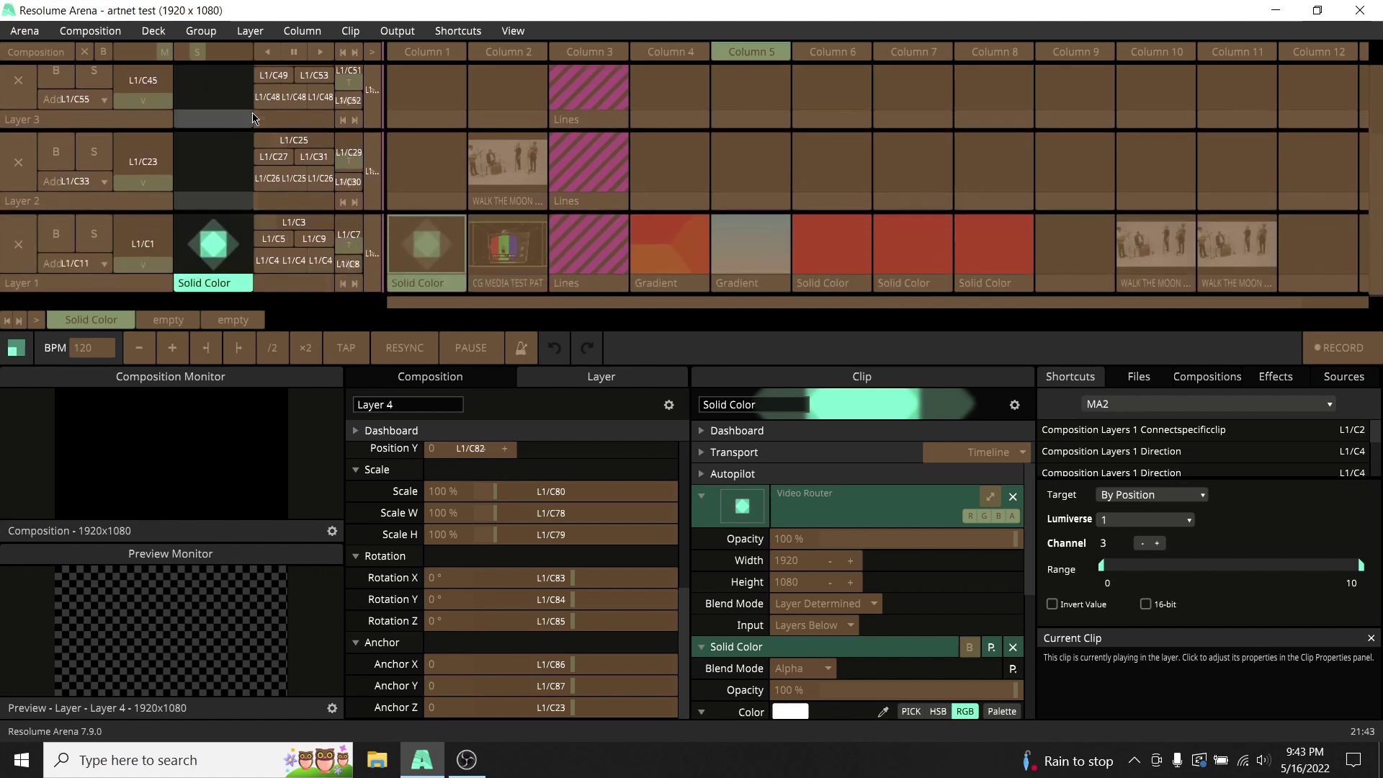
Check layer 1's opacity, clip-select and speed (channel 3, range 0–10) shortcut mappings
left_click(1174, 405)
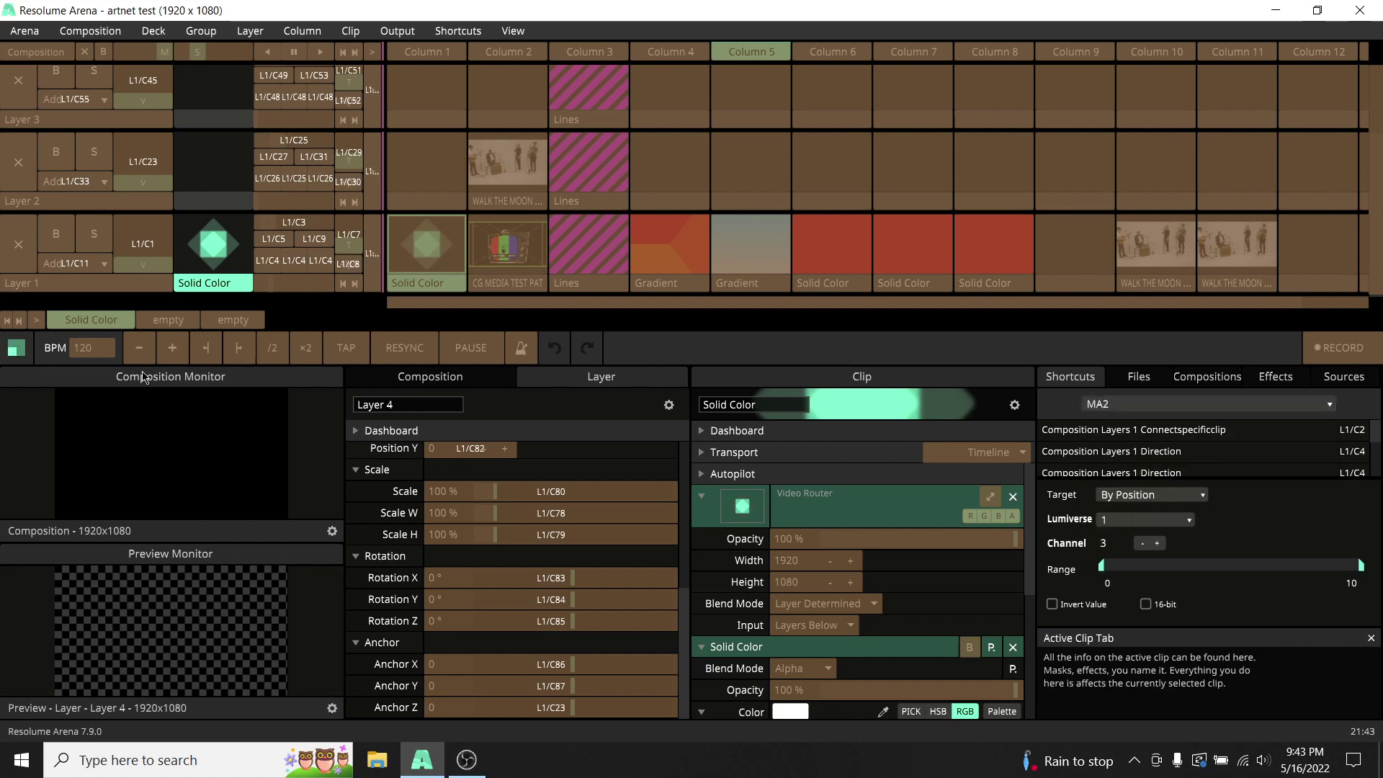
left_click(147, 252)
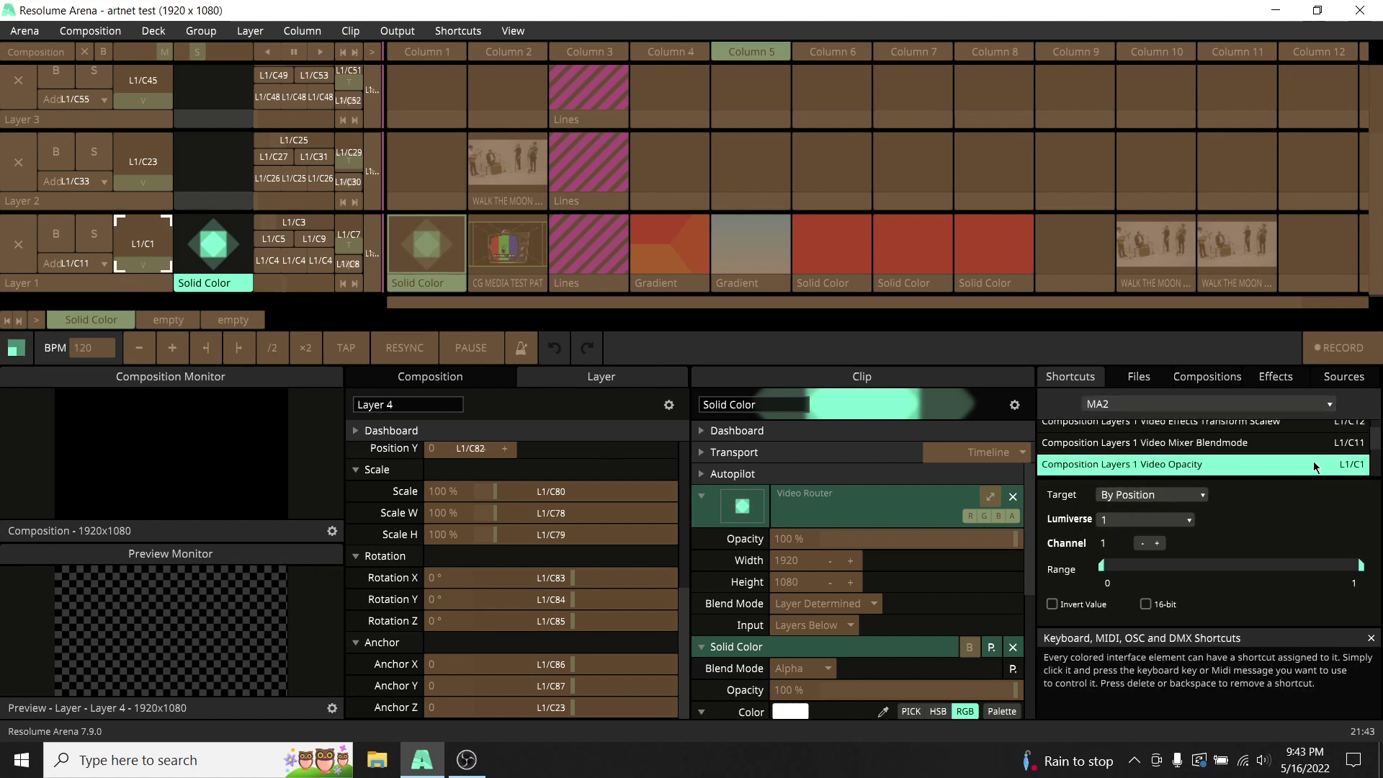
left_click(374, 265)
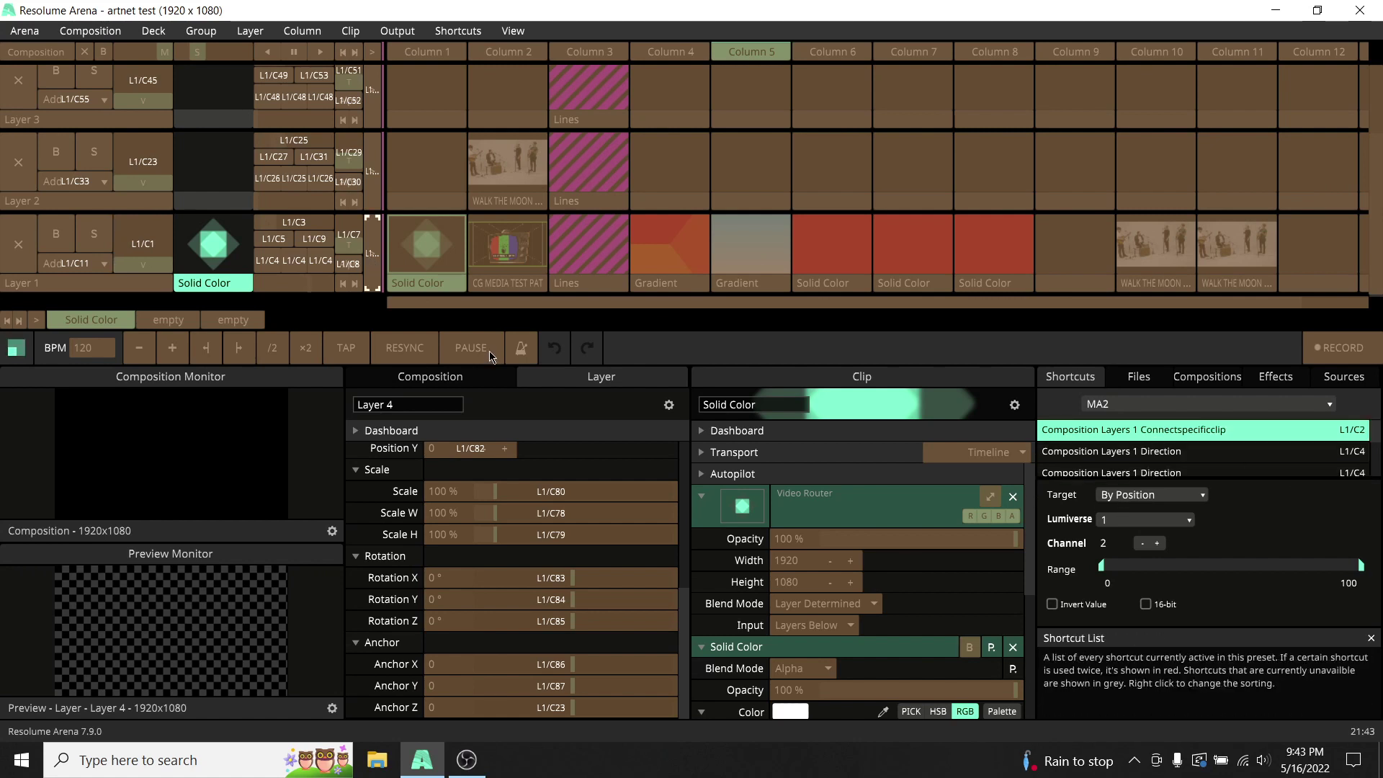
left_click(307, 227)
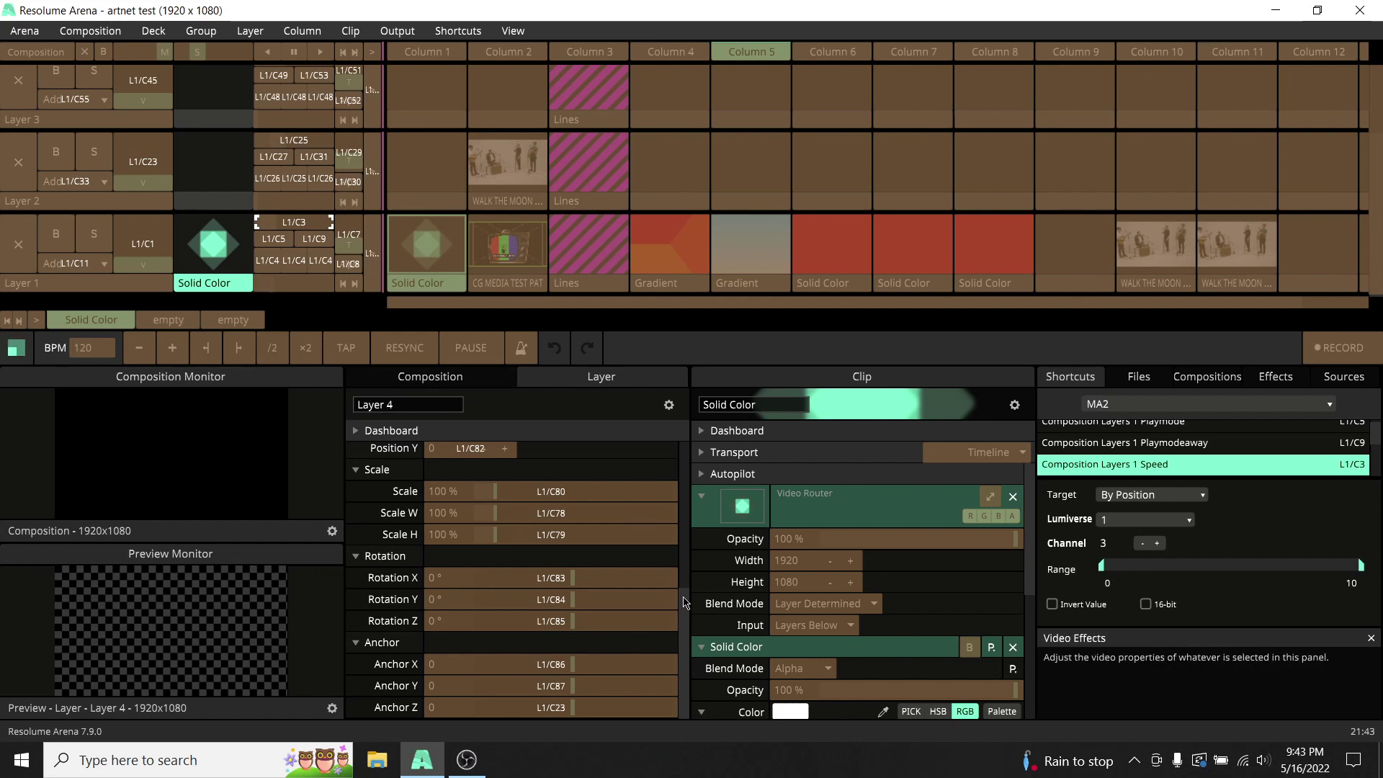
scroll(684, 602, "up", 2)
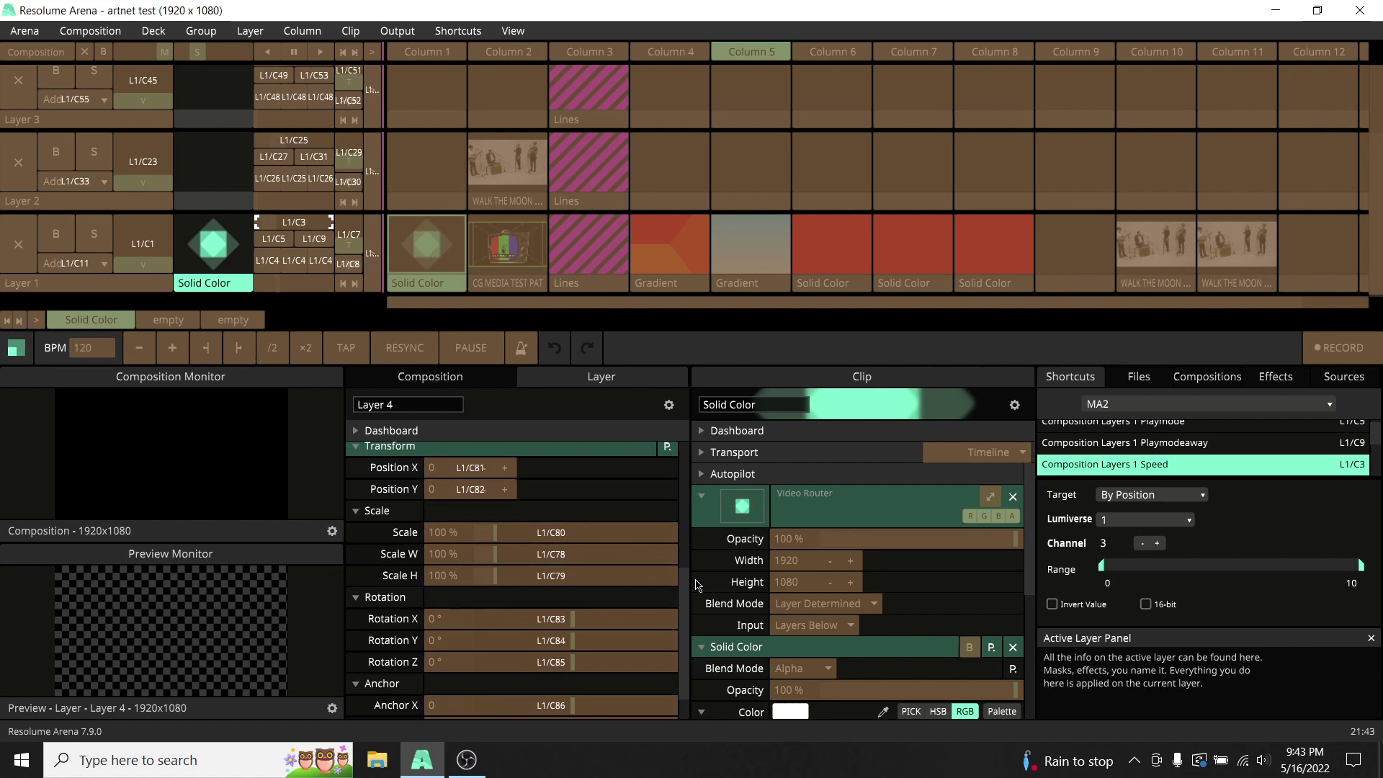
scroll(696, 585, "down", 2)
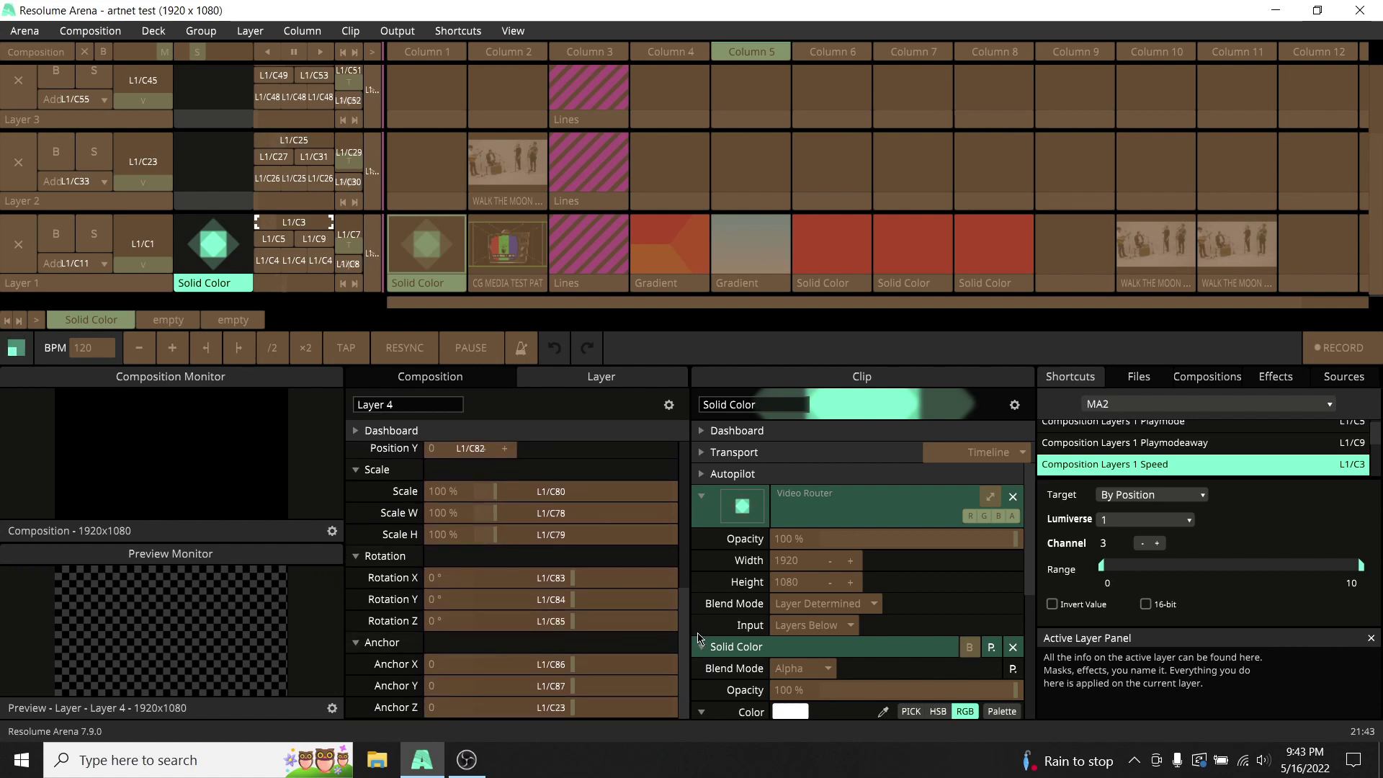
scroll(699, 620, "up", 9)
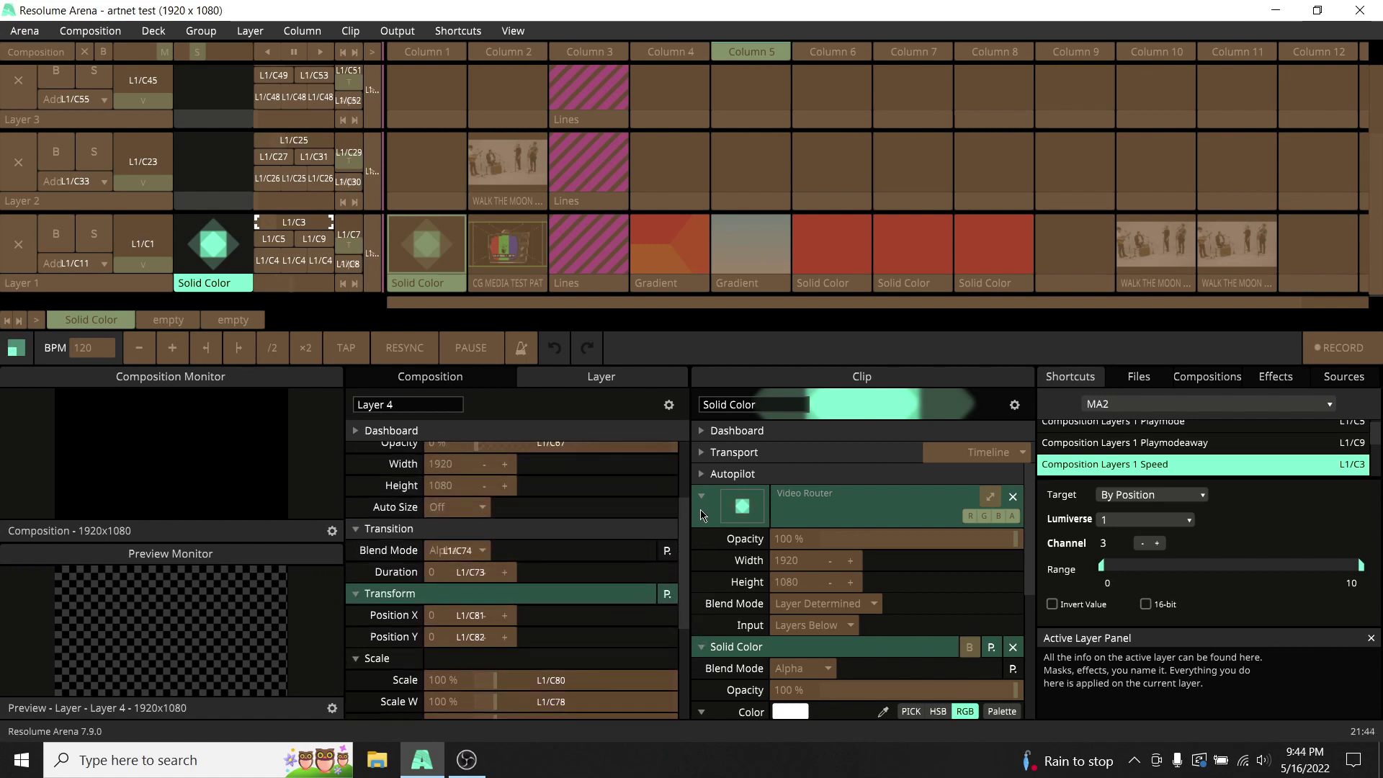
scroll(702, 514, "down", 6)
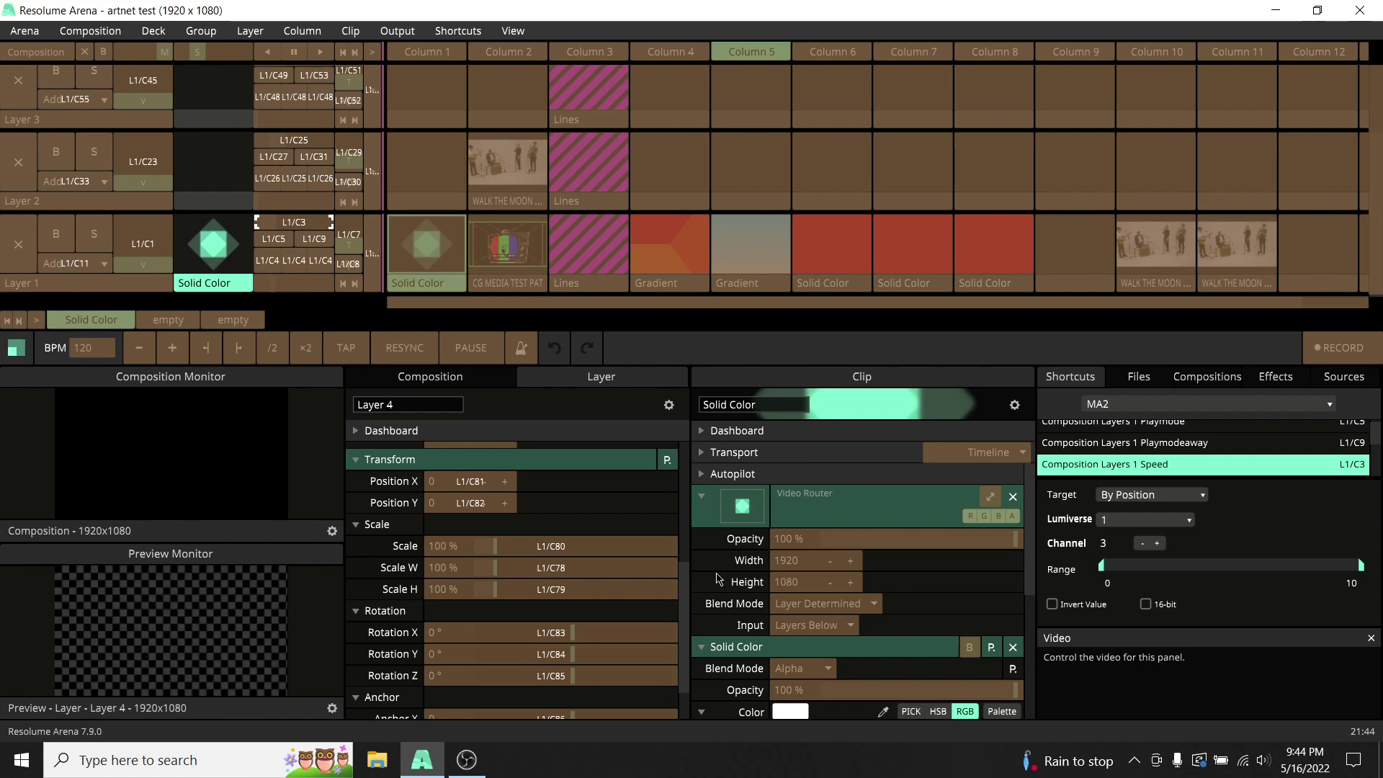
key("ctrl+shift+d")
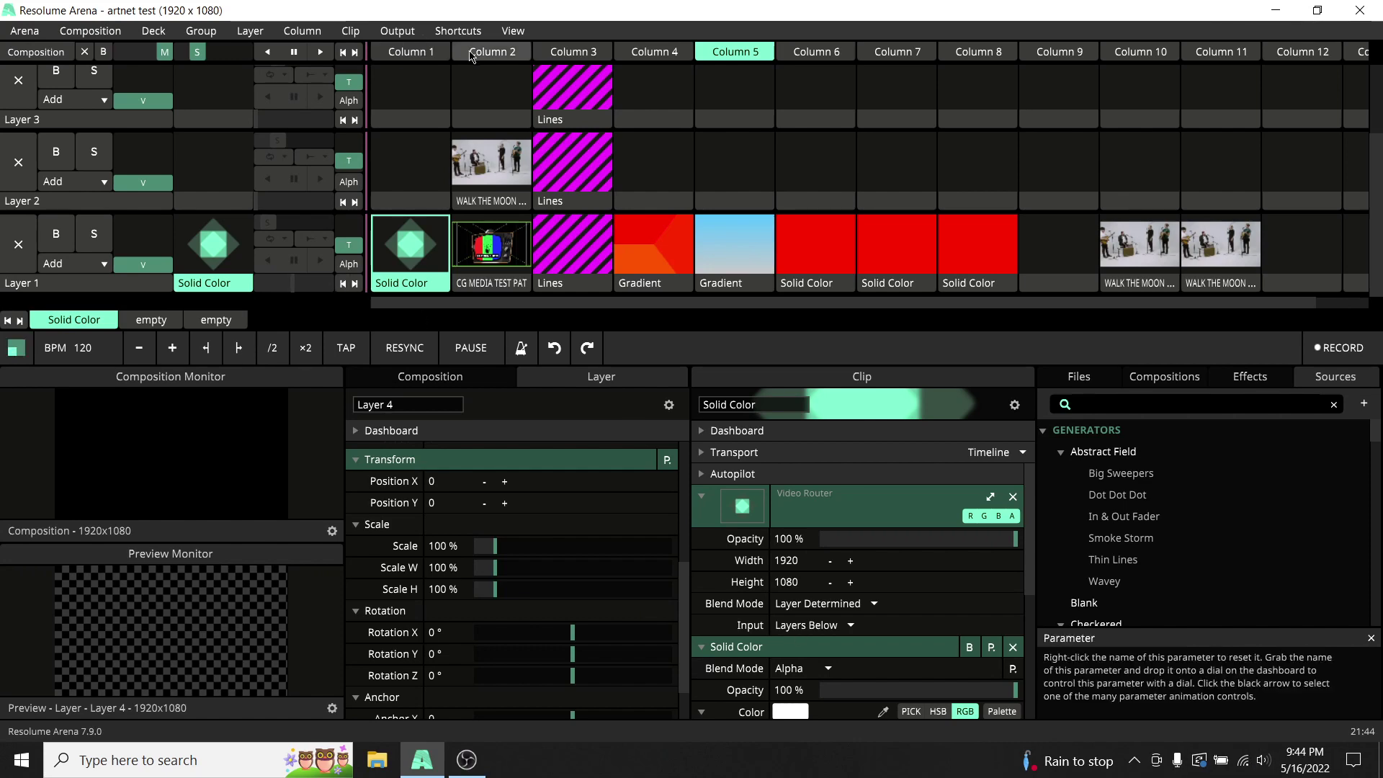
left_click(455, 31)
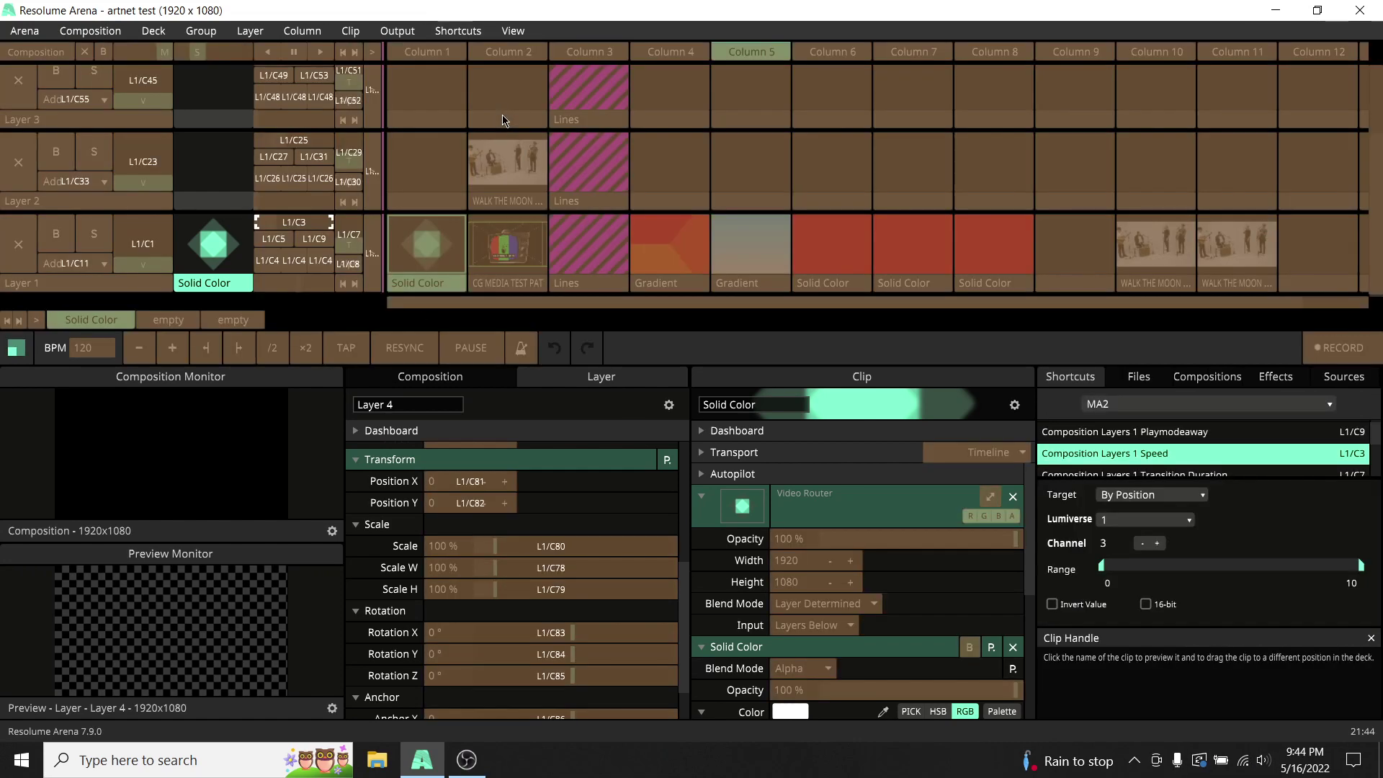
left_click(506, 114)
left_click(1305, 404)
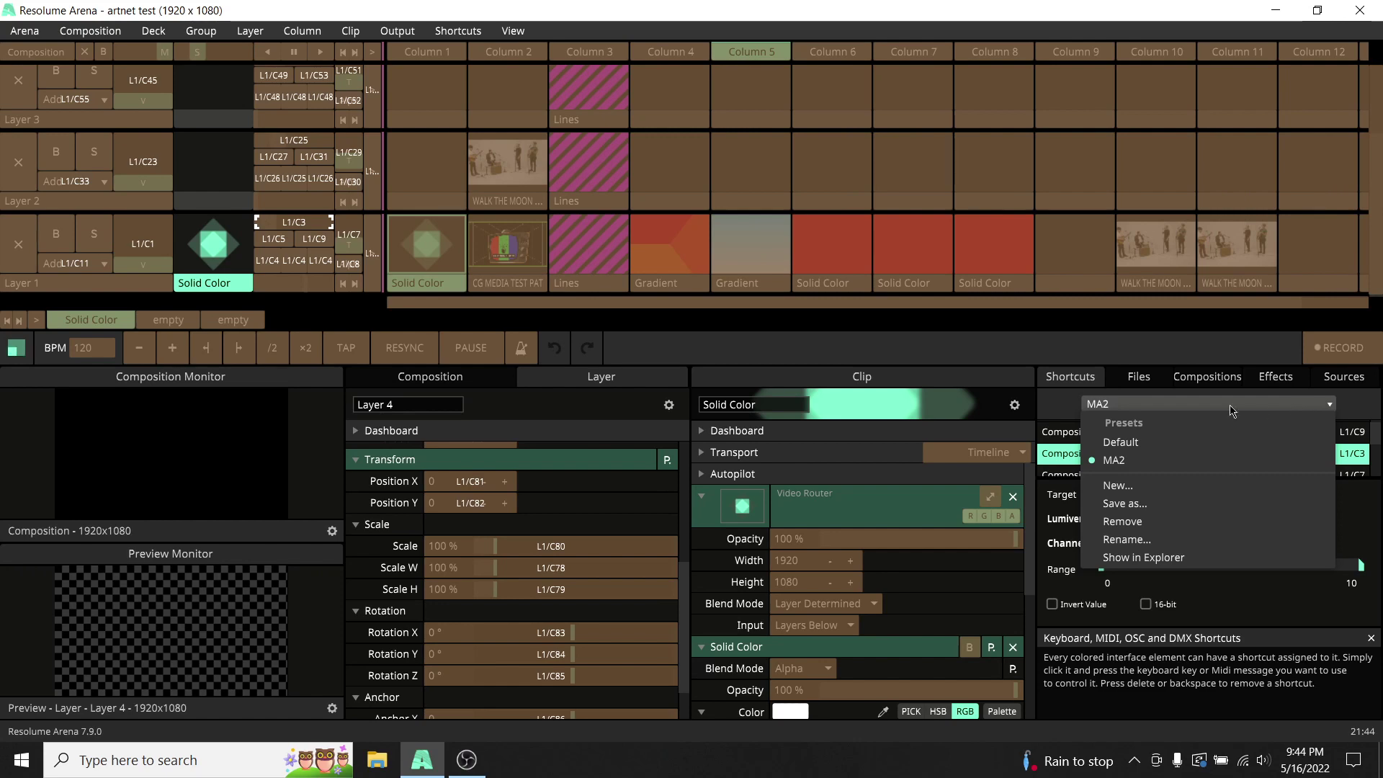
left_click(1142, 557)
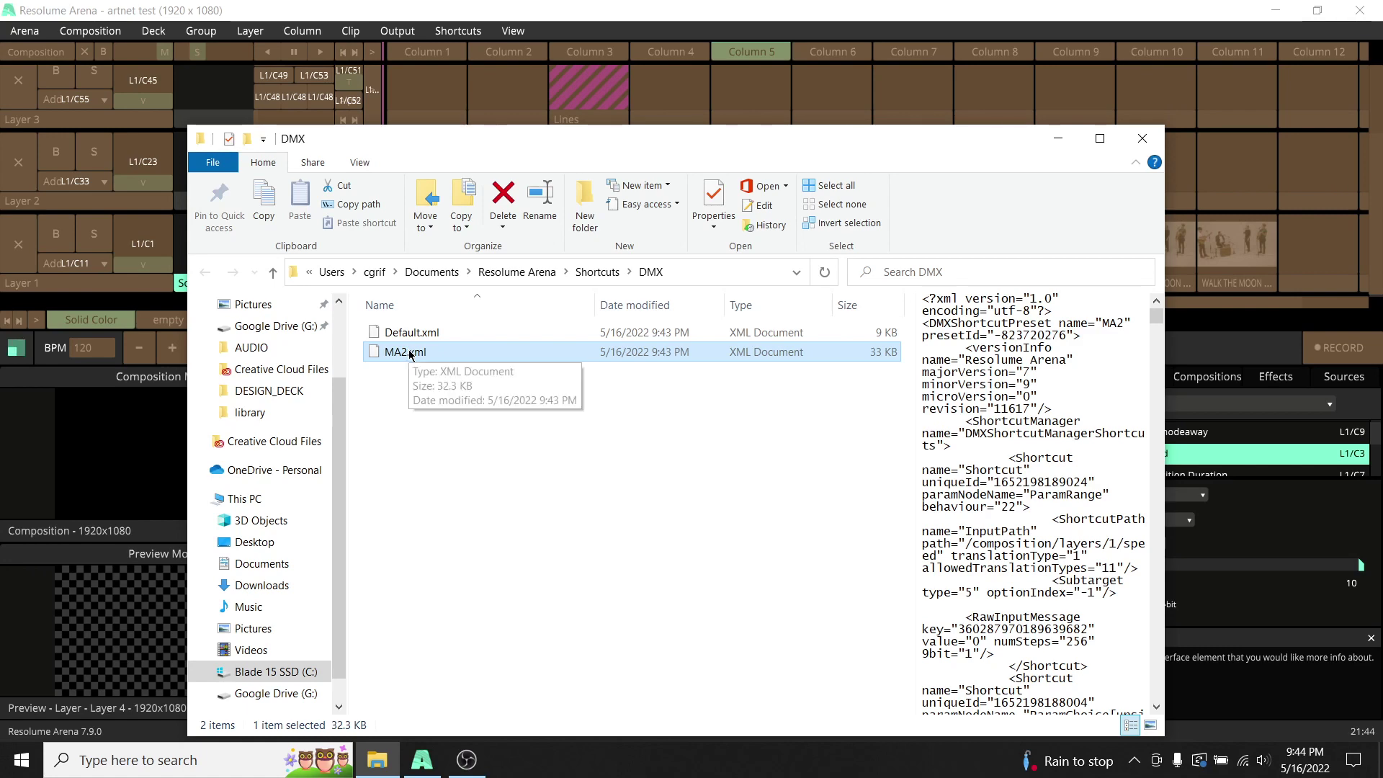
left_click(1142, 138)
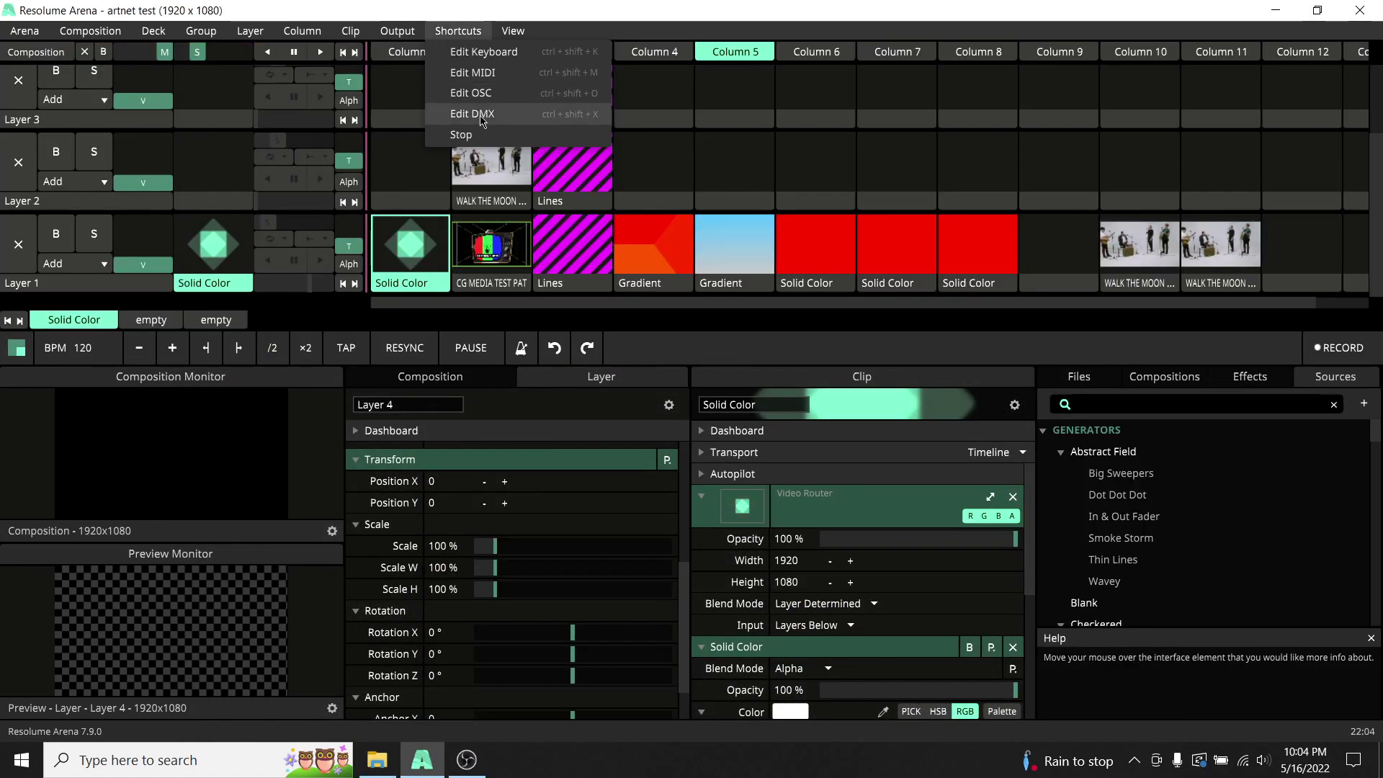
Recheck the layer 1 opacity shortcut, exit DMX editing, and open Arena's DMX preferences
left_click(481, 120)
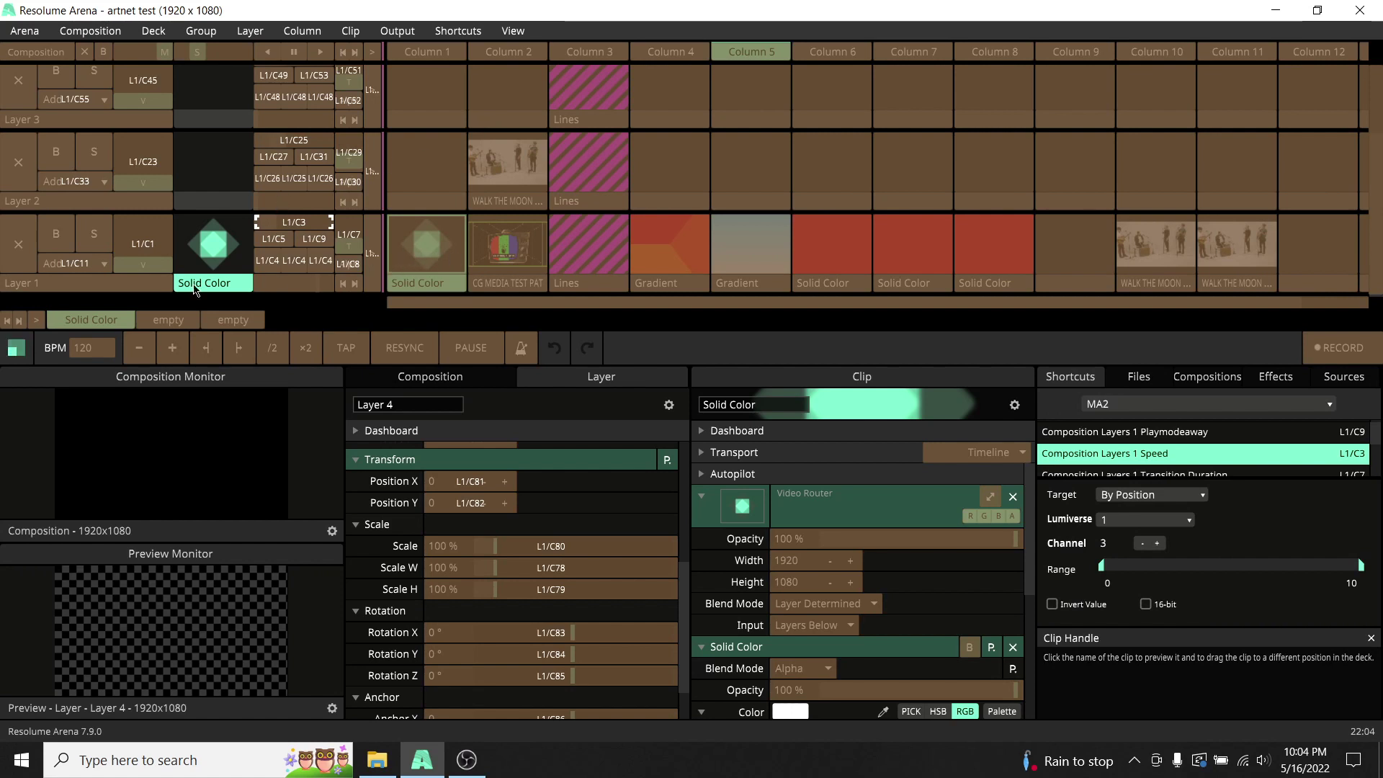
left_click(139, 244)
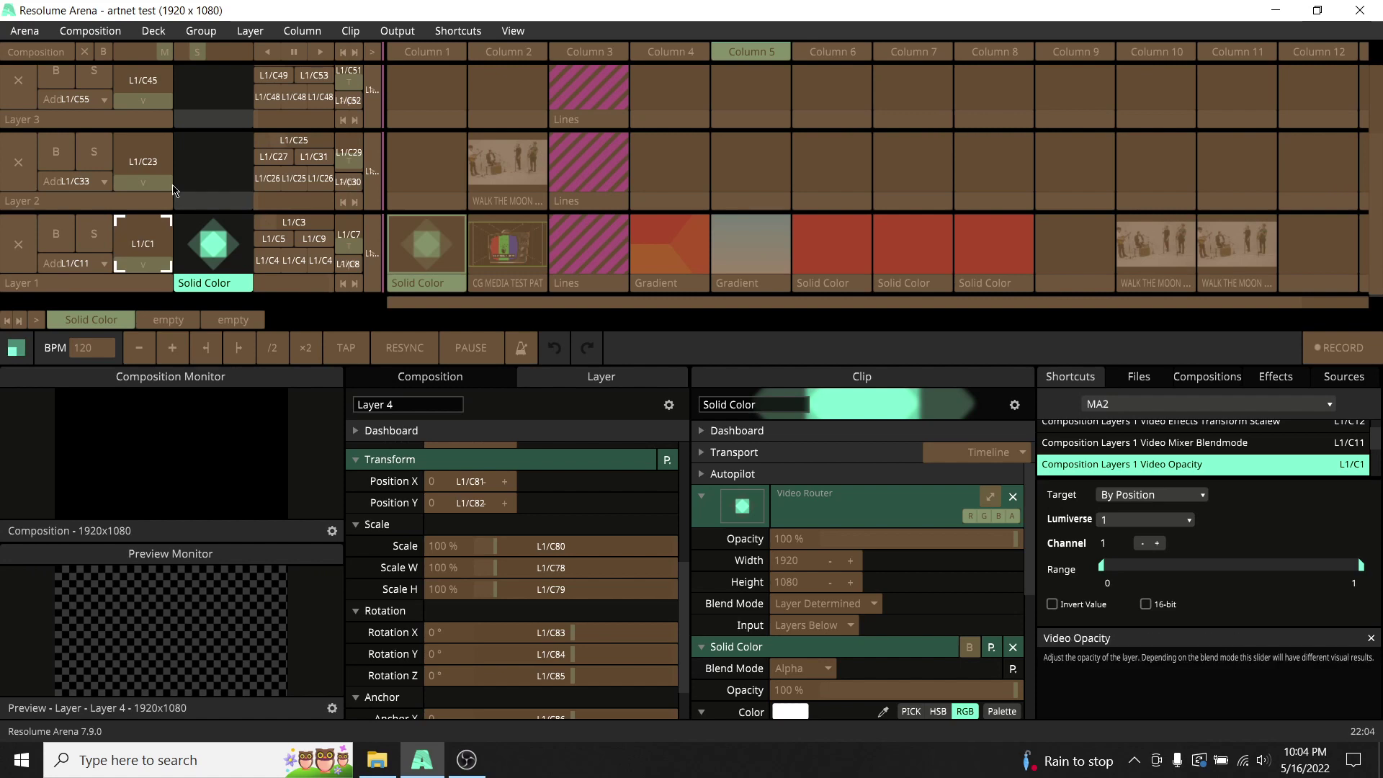
key("Escape")
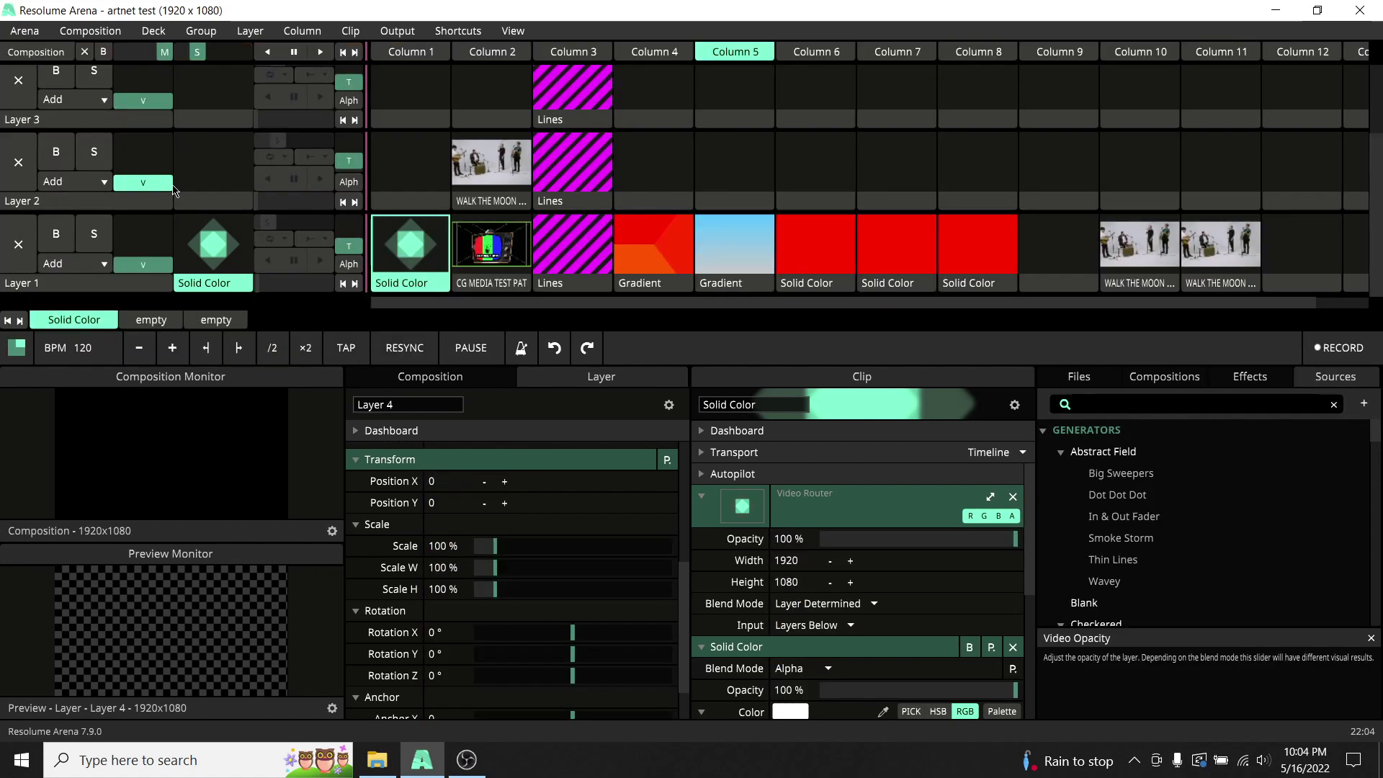
left_click(24, 31)
left_click(27, 51)
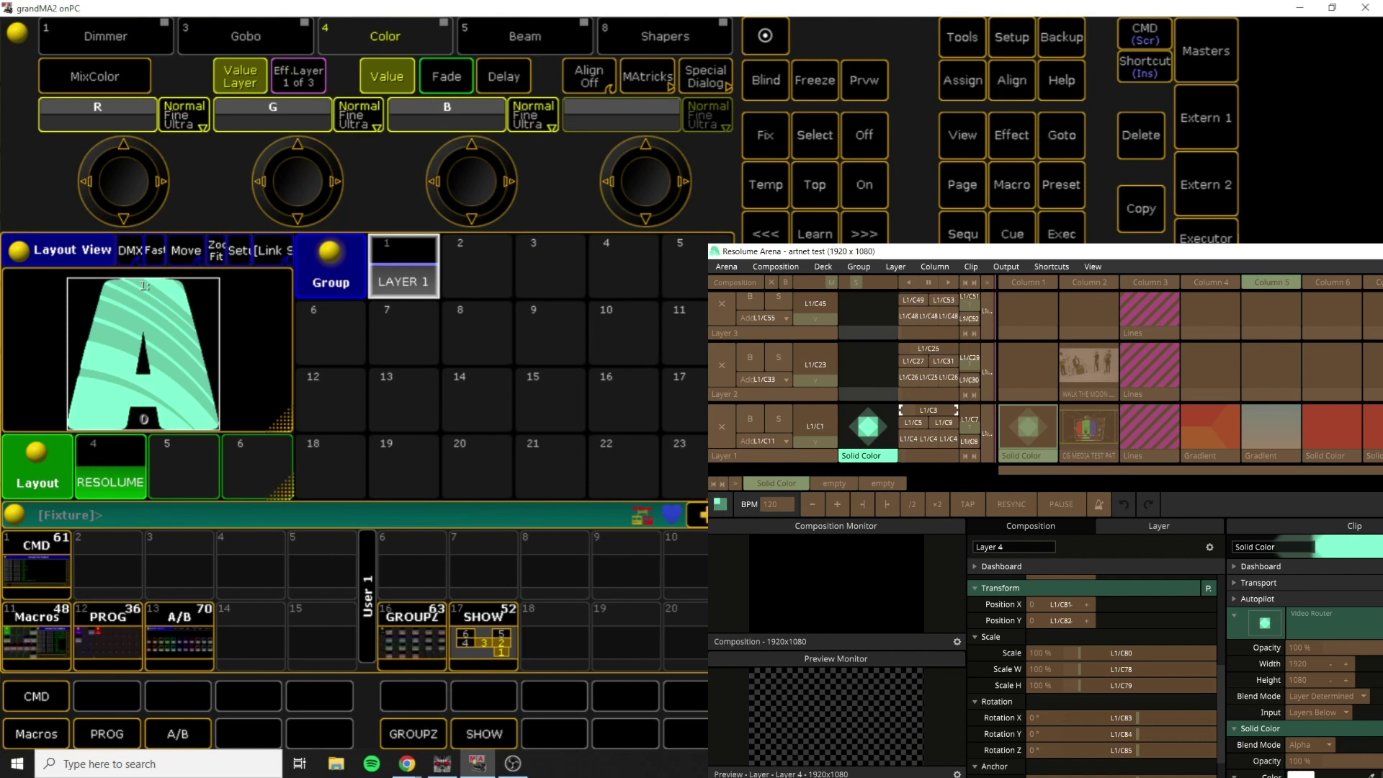
Exit Resolume's DMX edit mode with Ctrl+D and select the LAYER 1 fixture in Layout View
key("ctrl+d")
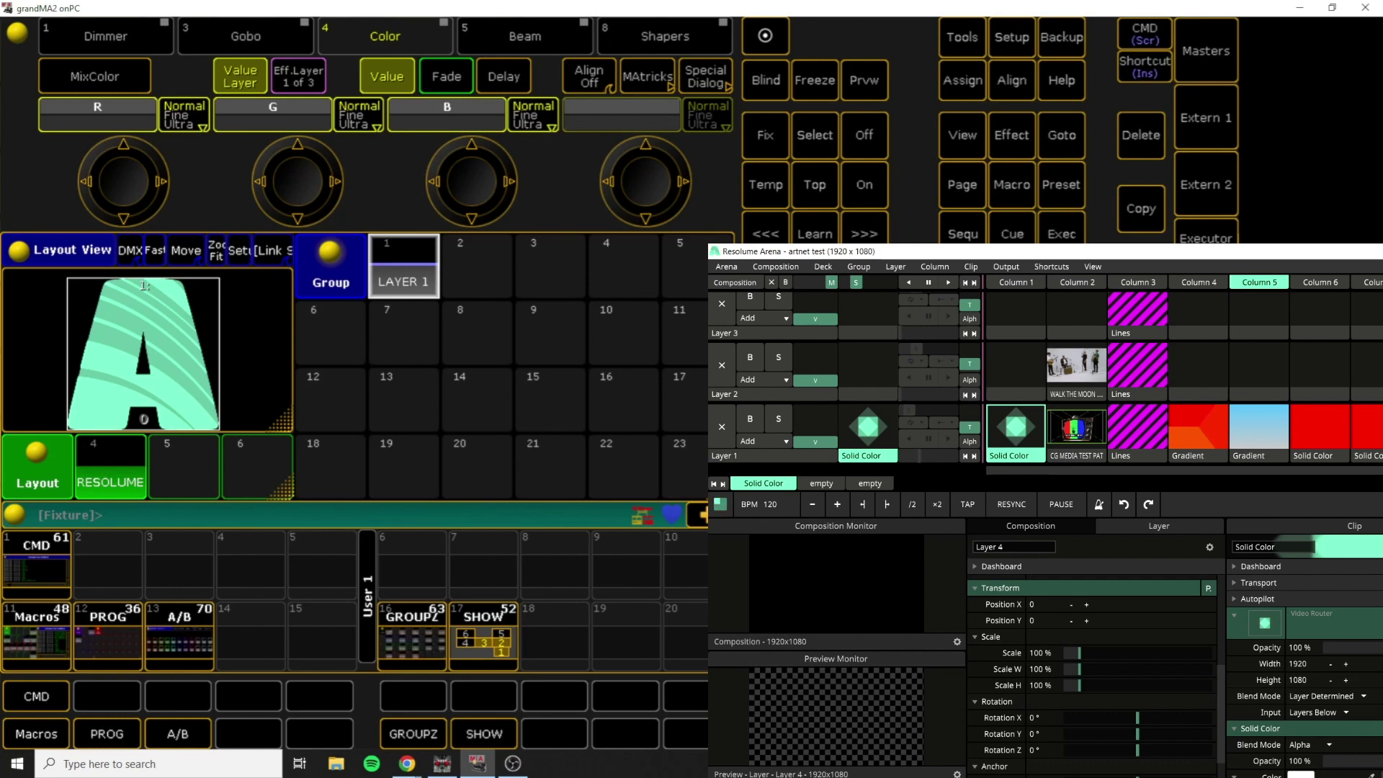
left_click(175, 354)
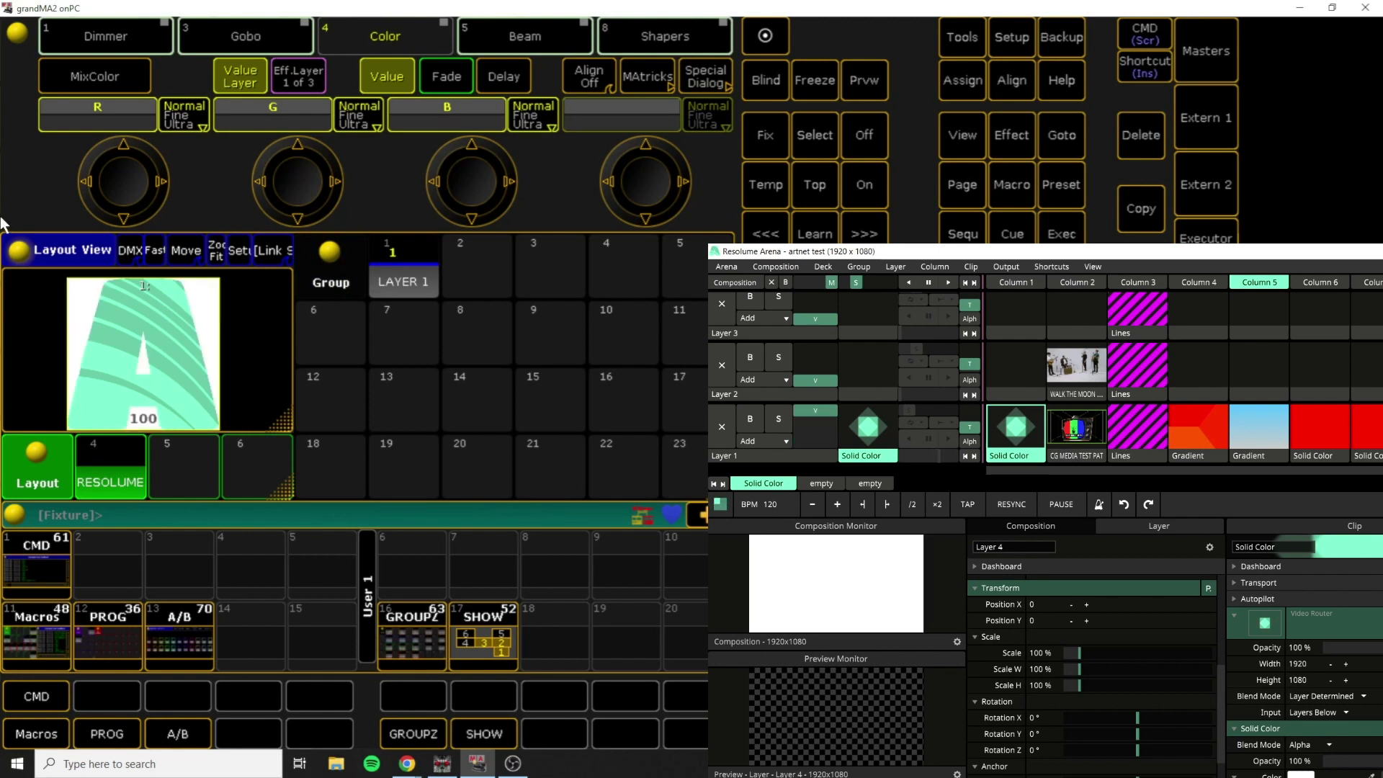
Turn the ClipSelect encoder to entry 7 (Solid Color)
left_click(252, 39)
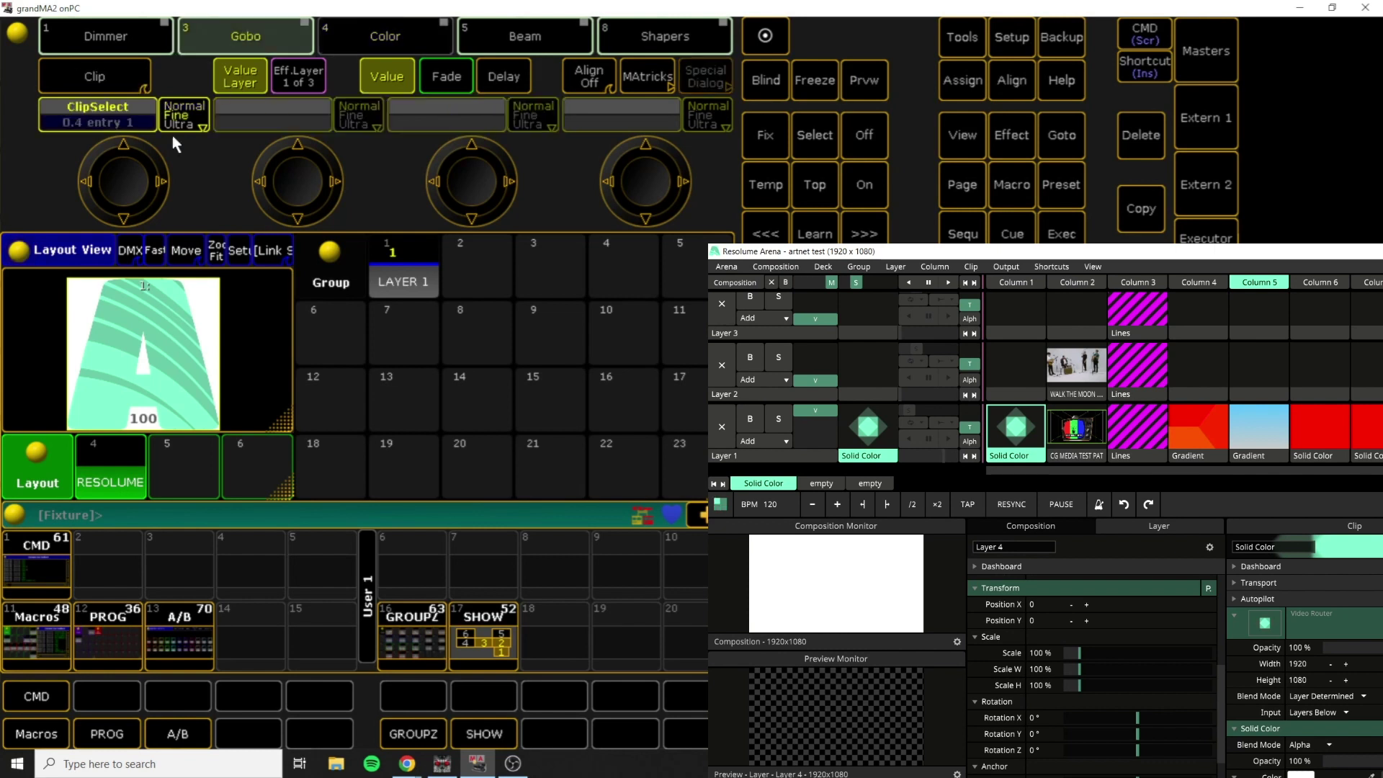
scroll(121, 188, "up", 1)
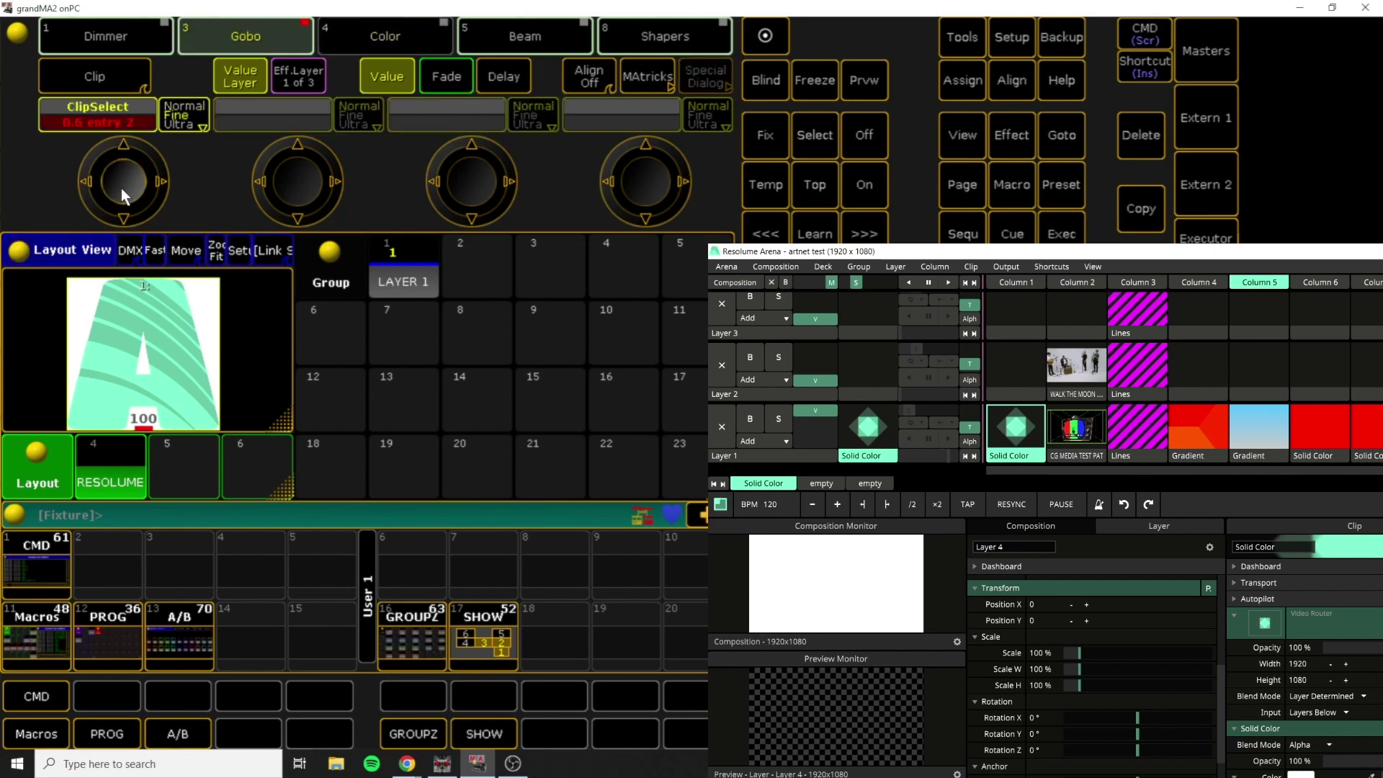
scroll(121, 188, "up", 1)
scroll(121, 188, "up", 4)
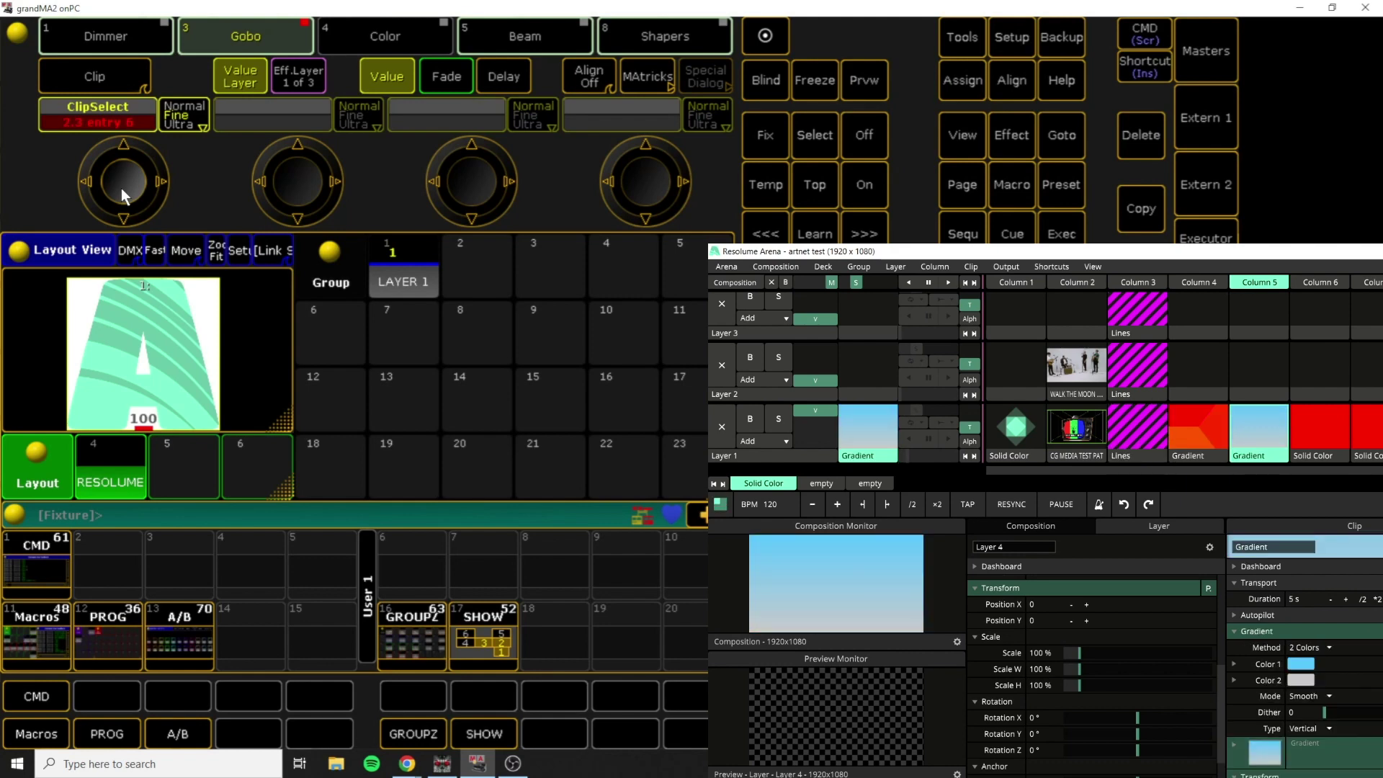
scroll(121, 188, "up", 2)
left_click(121, 188)
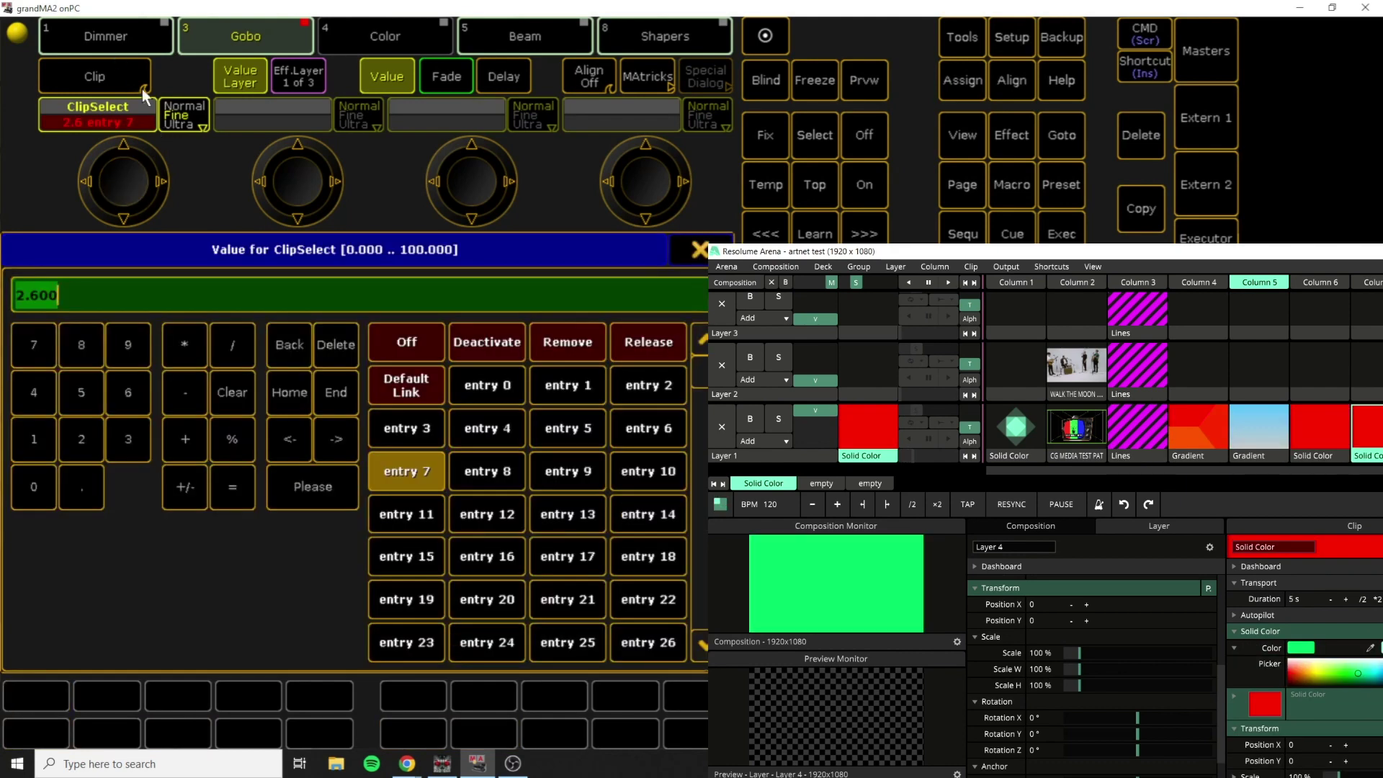
left_click(697, 249)
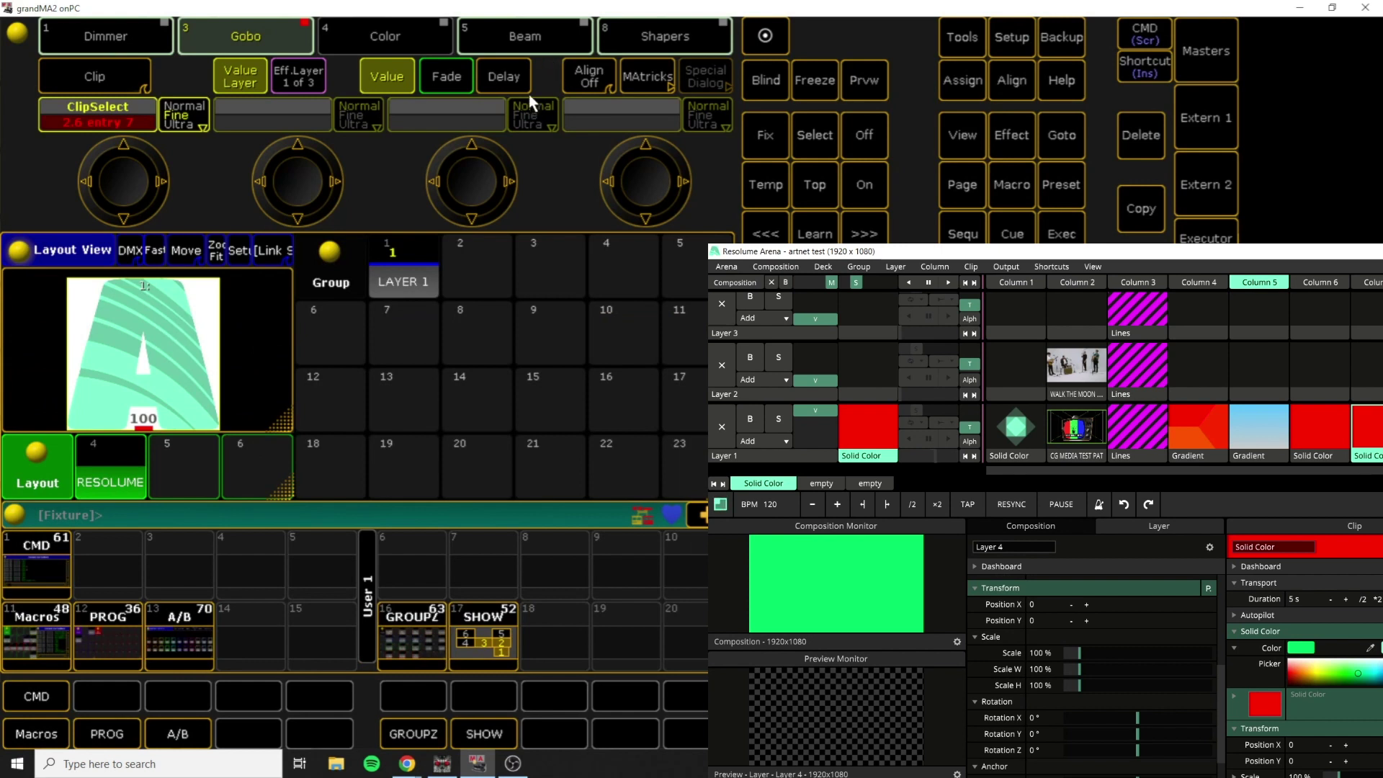
Show the Beam Transition parameters and then the Gobo Playback A attributes
left_click(532, 49)
left_click(142, 76)
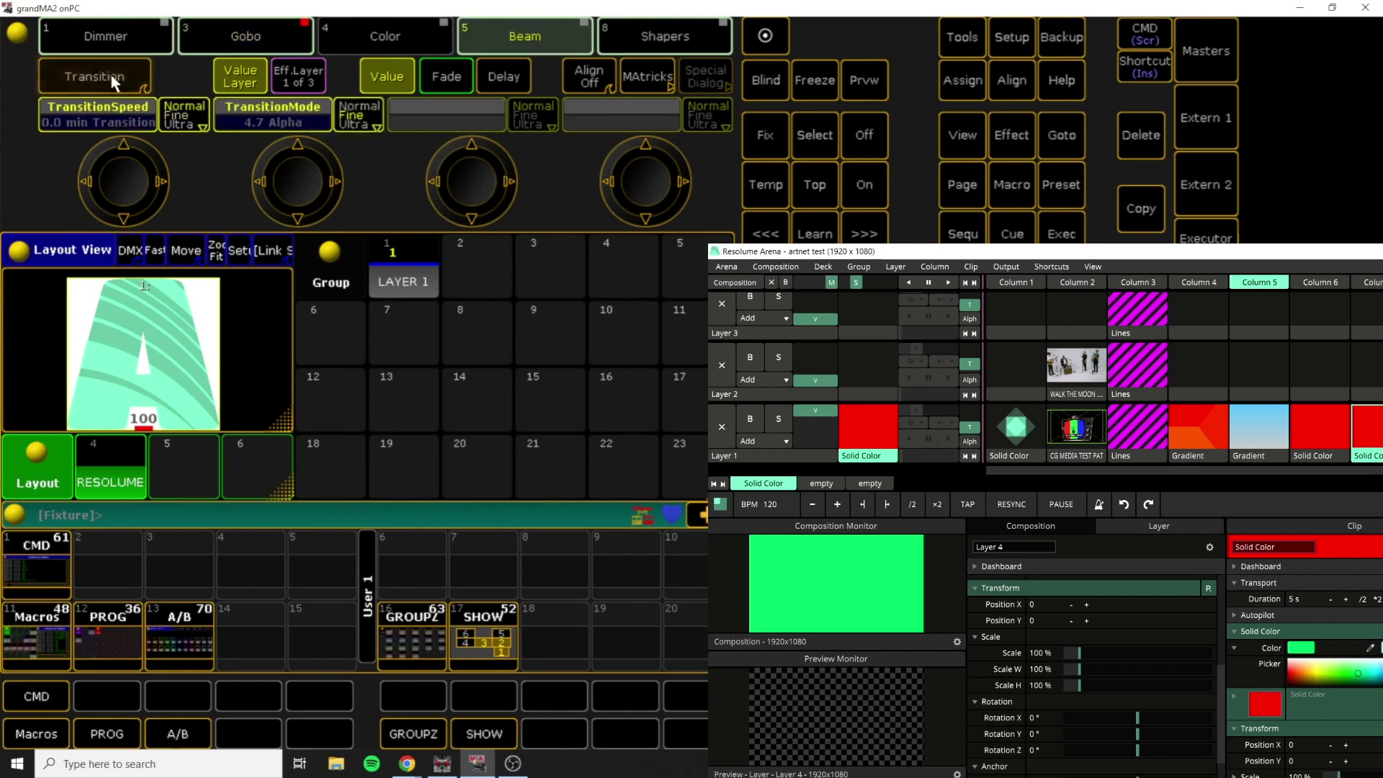
left_click(201, 32)
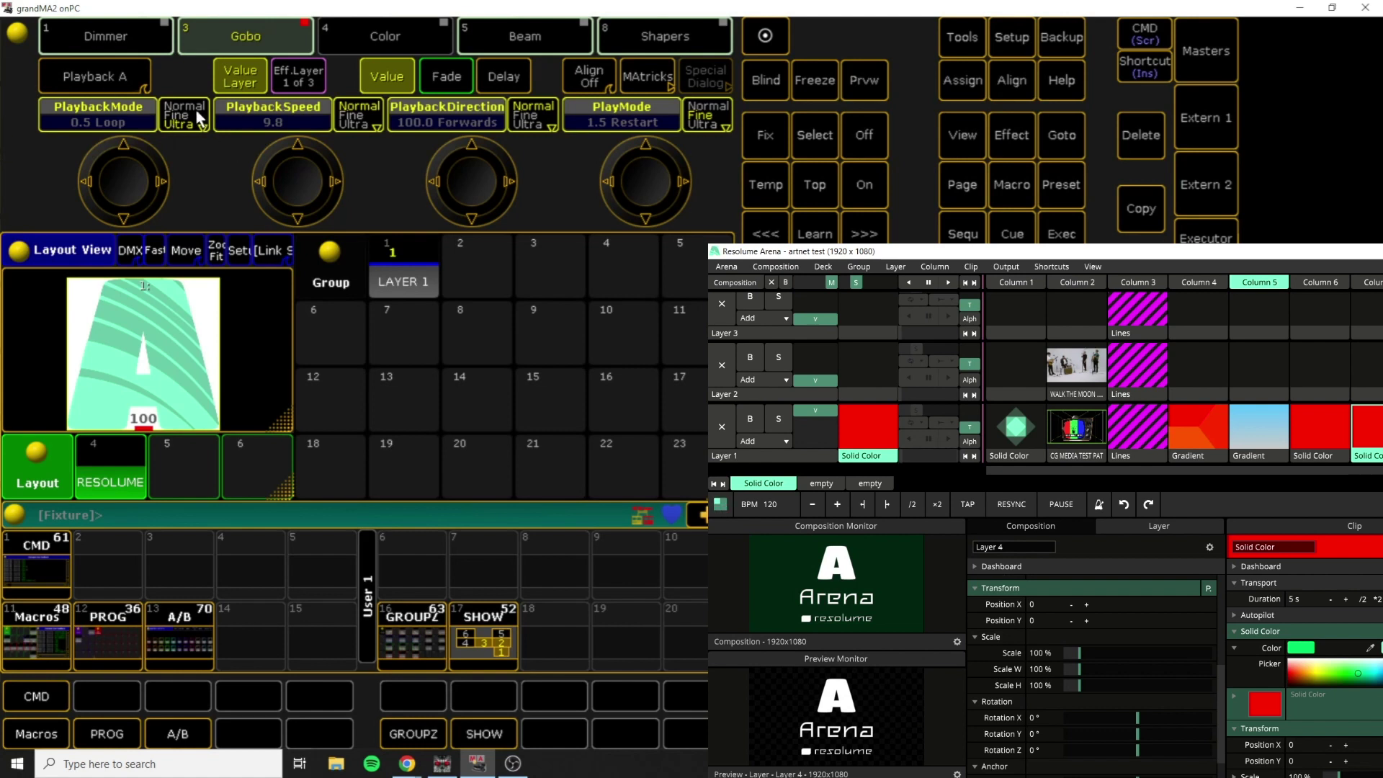
Set ClipSelect to entry 10 to play the WALK THE MOON clip
left_click(115, 80)
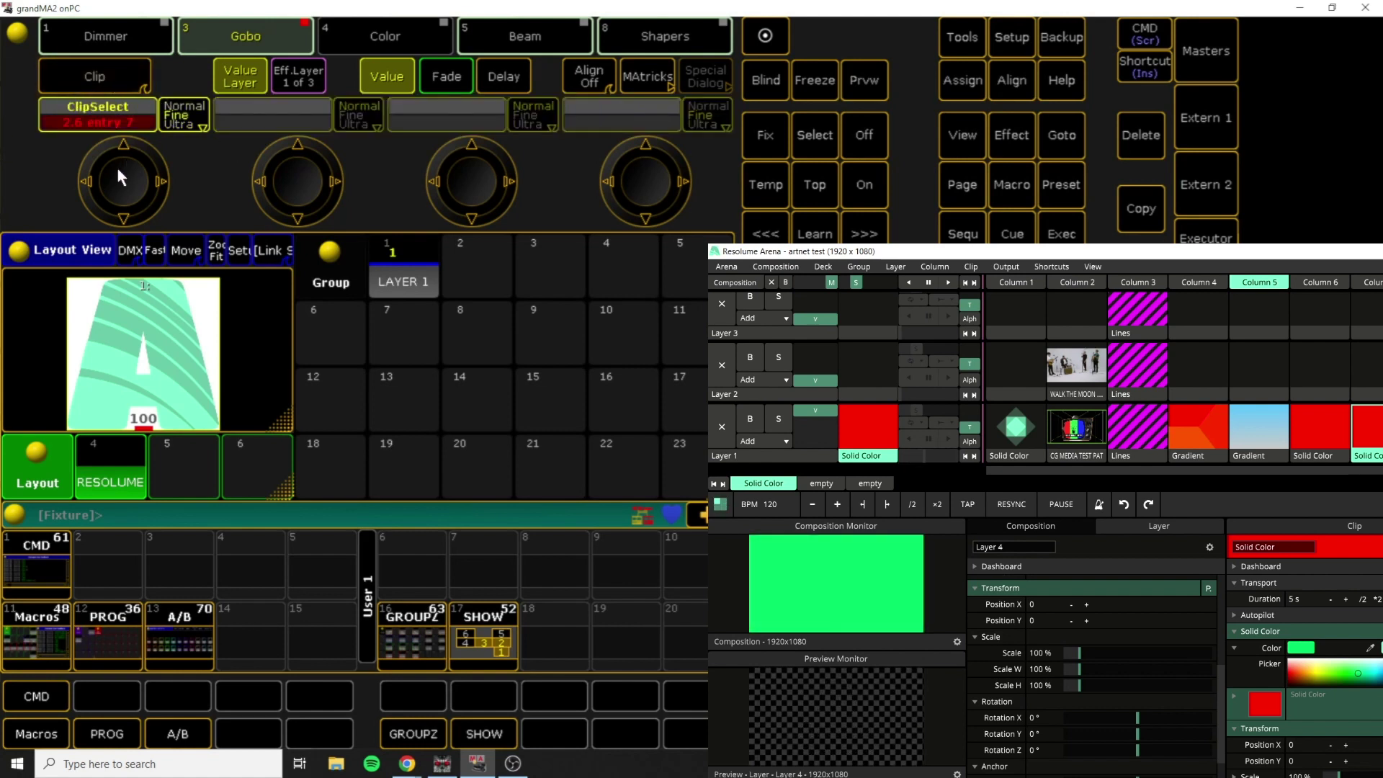
scroll(118, 169, "up", 2)
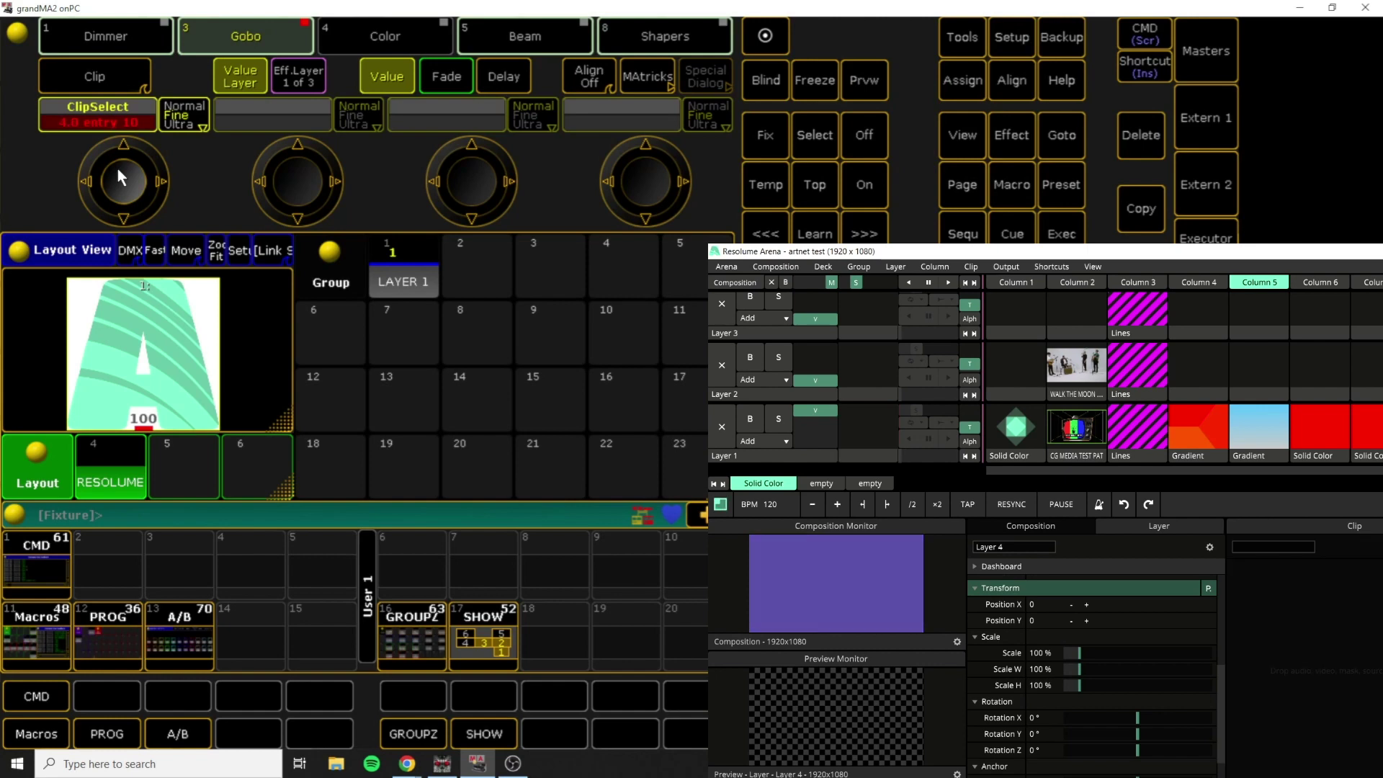
left_click(118, 168)
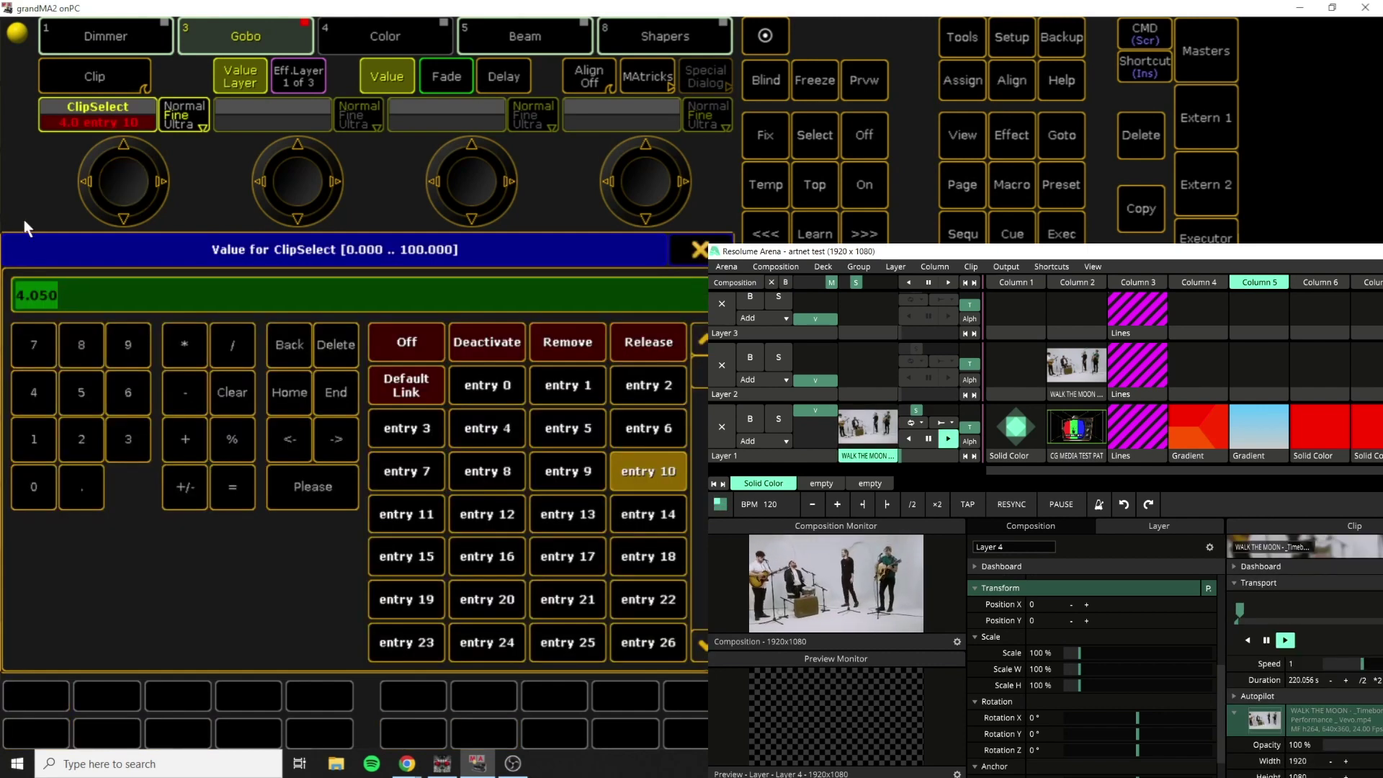
left_click(201, 171)
Set Playback A mode to Bounce, vary the playback speed, then clear the layer's values
left_click(115, 78)
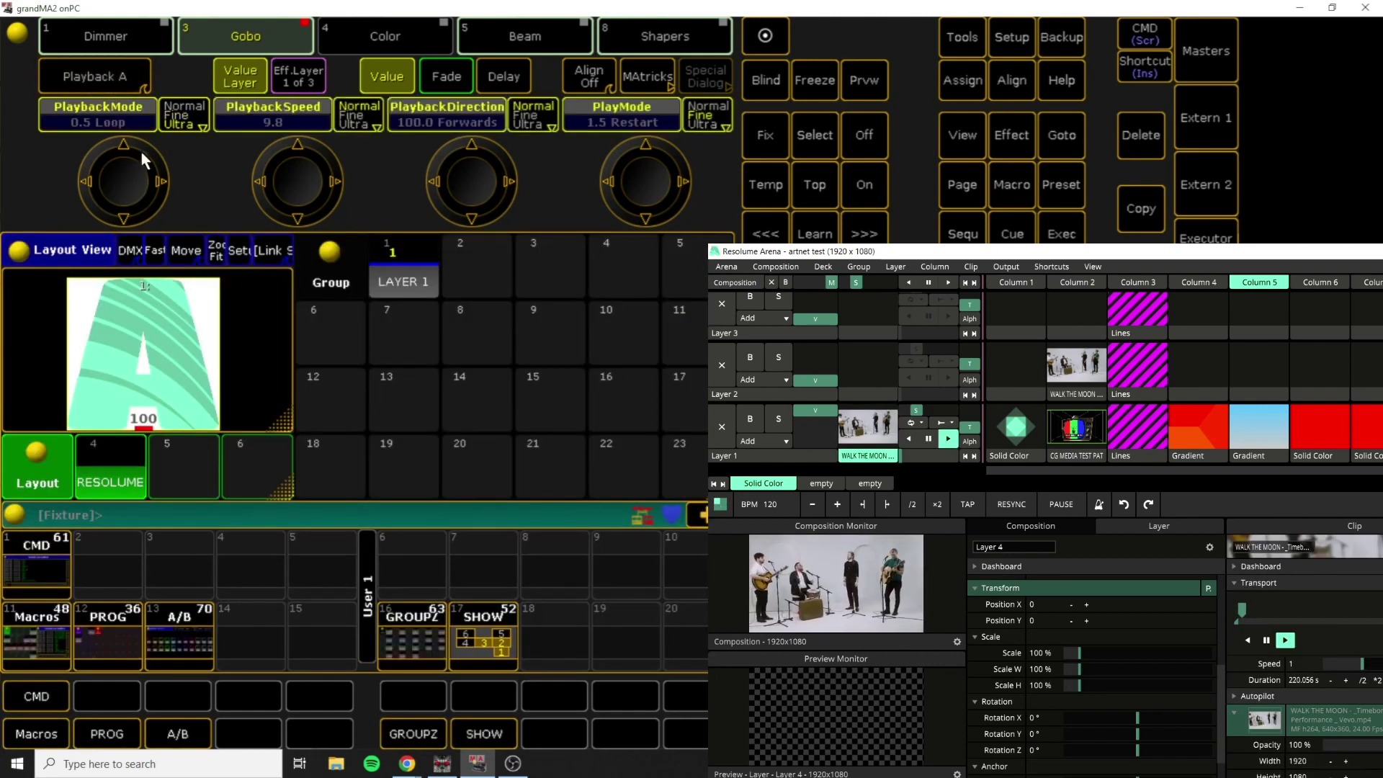
left_click(119, 172)
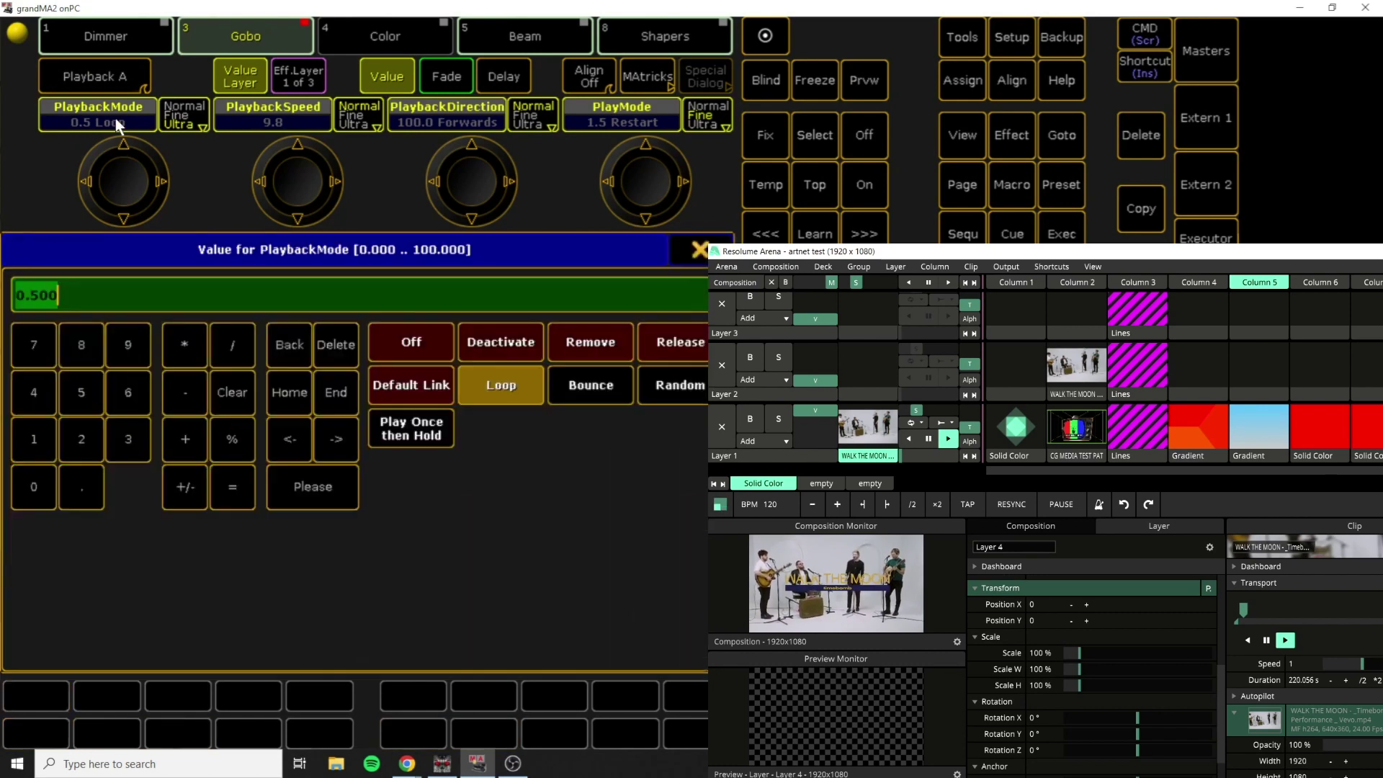
left_click(589, 385)
scroll(305, 179, "up", 5)
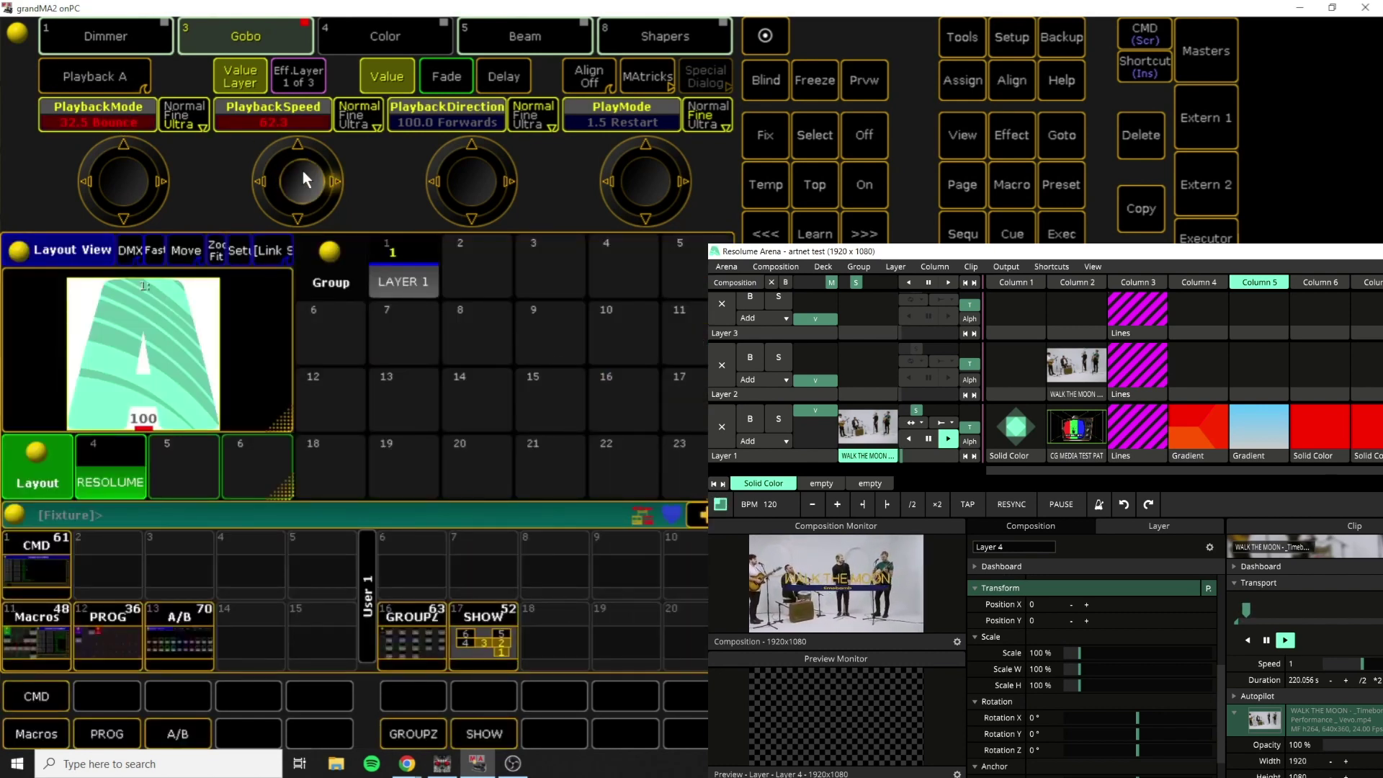
scroll(305, 179, "down", 5)
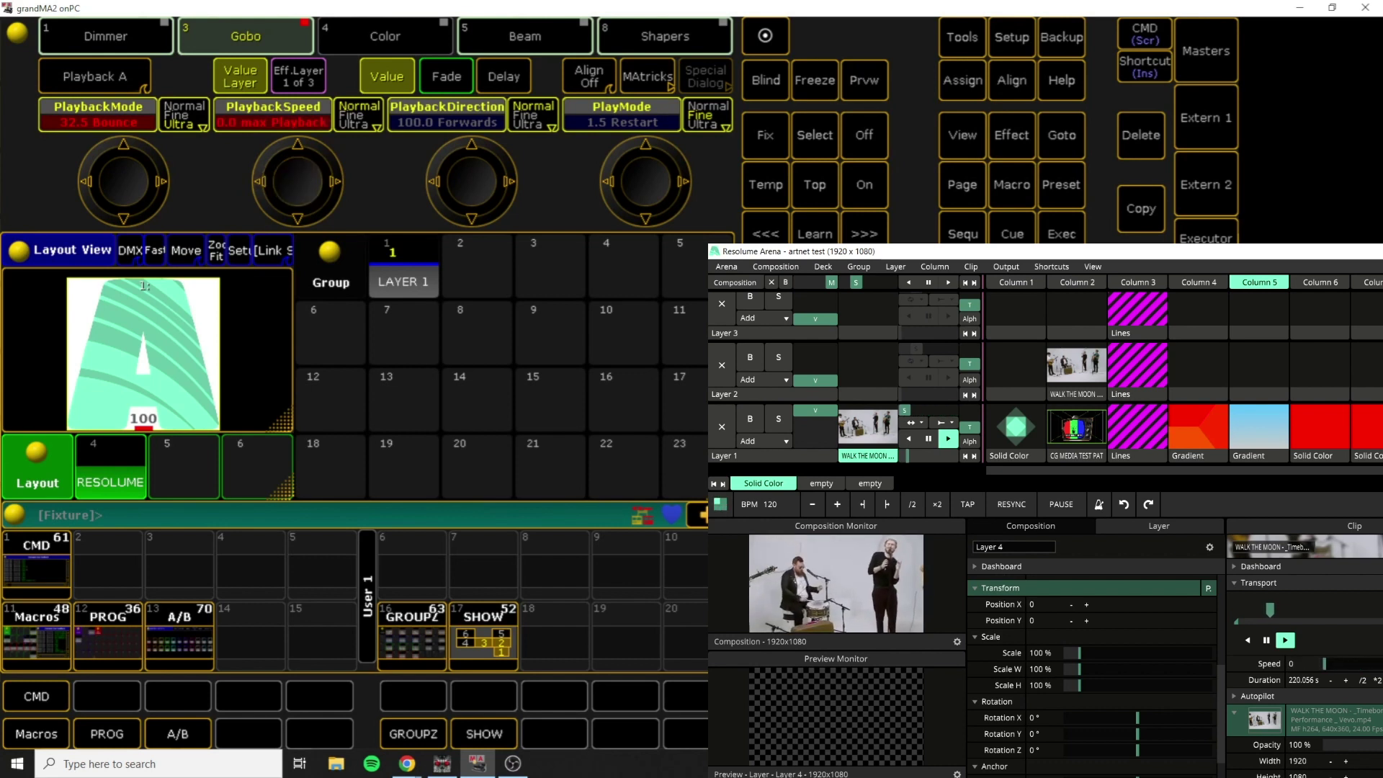
left_click(172, 339)
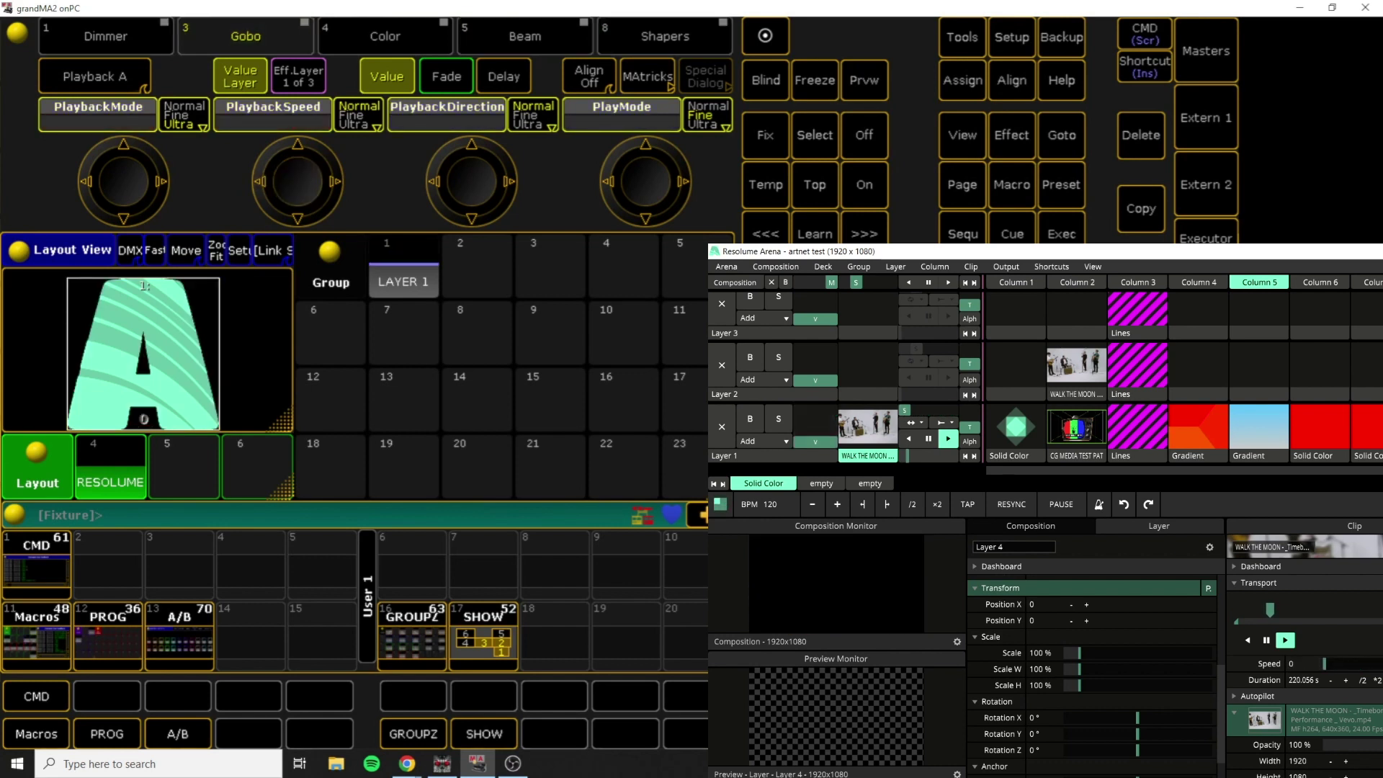
Reselect the Resolume layer fixture and bring up its Beam transition parameters
left_click(171, 343)
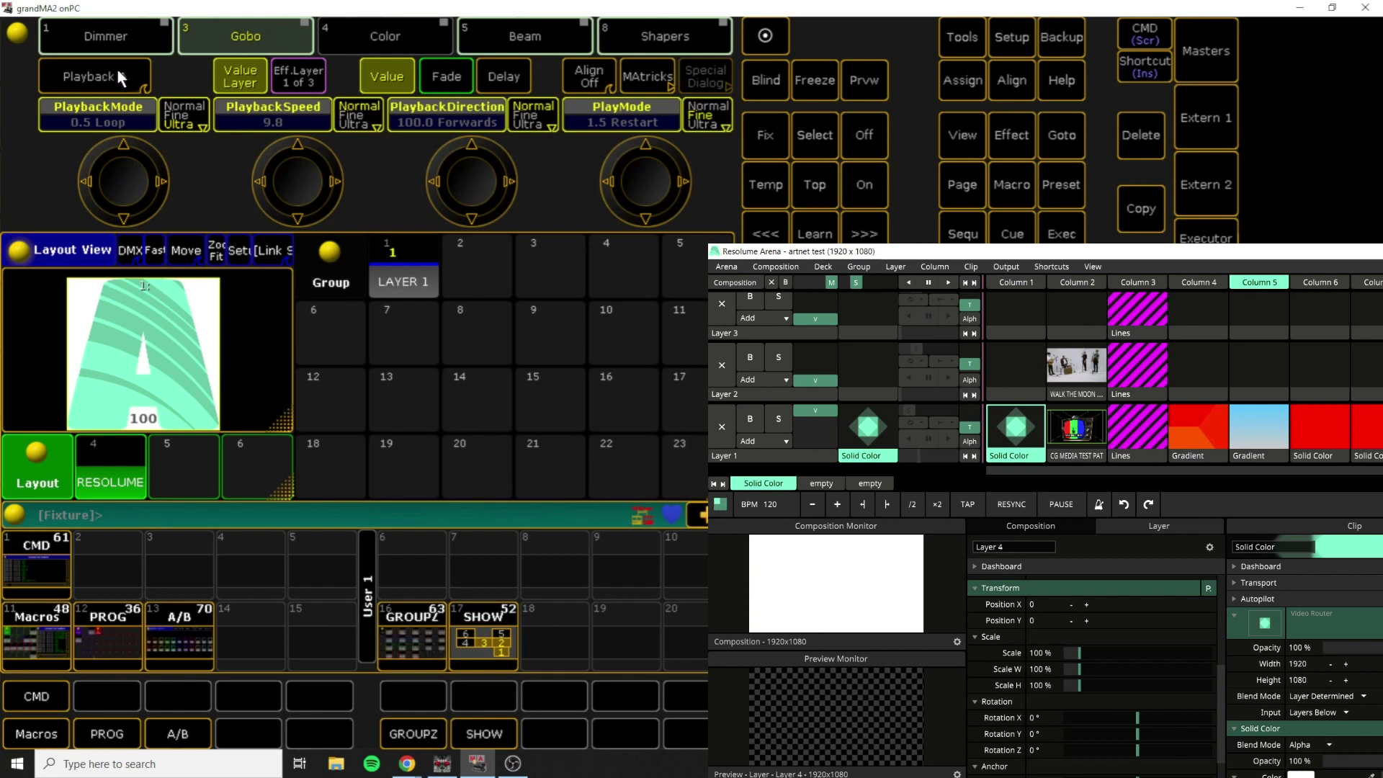
left_click(525, 46)
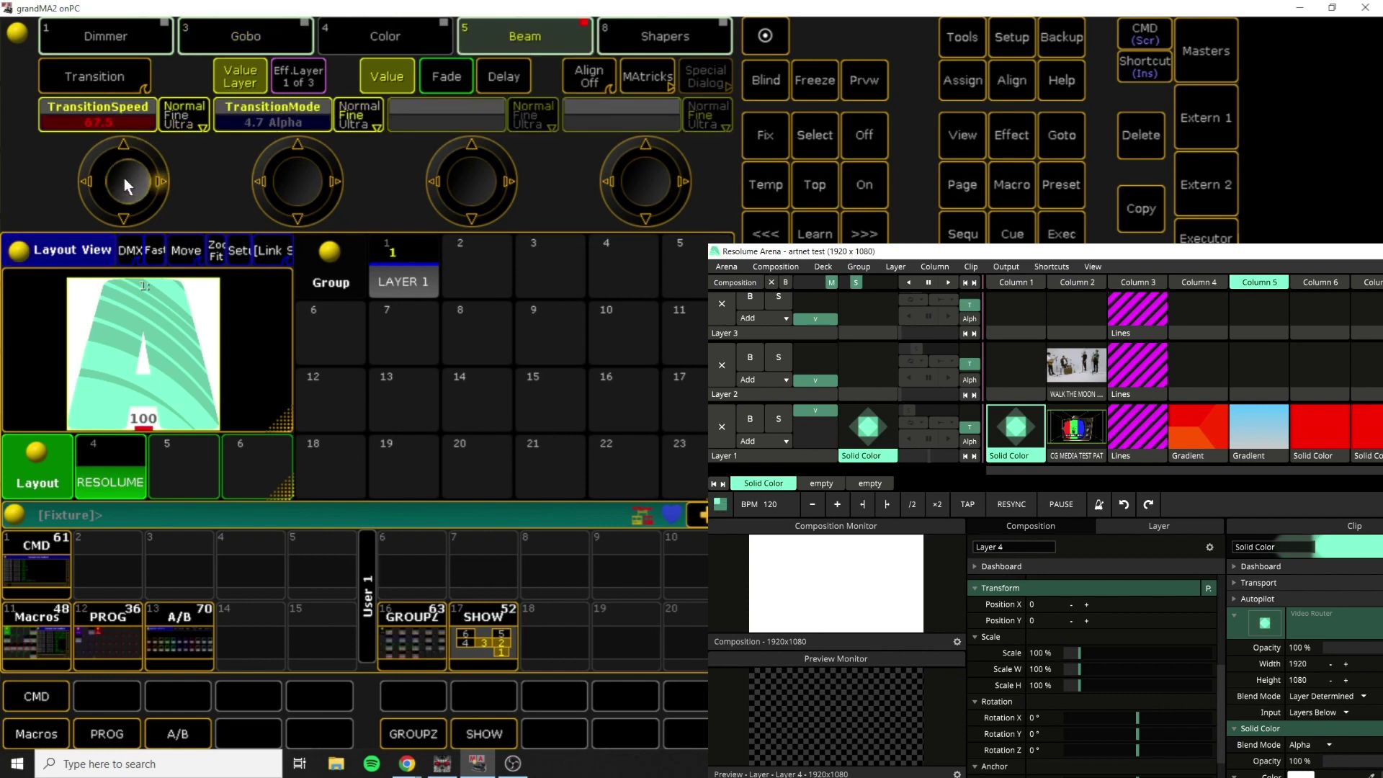
scroll(124, 178, "up", 5)
scroll(124, 179, "down", 10)
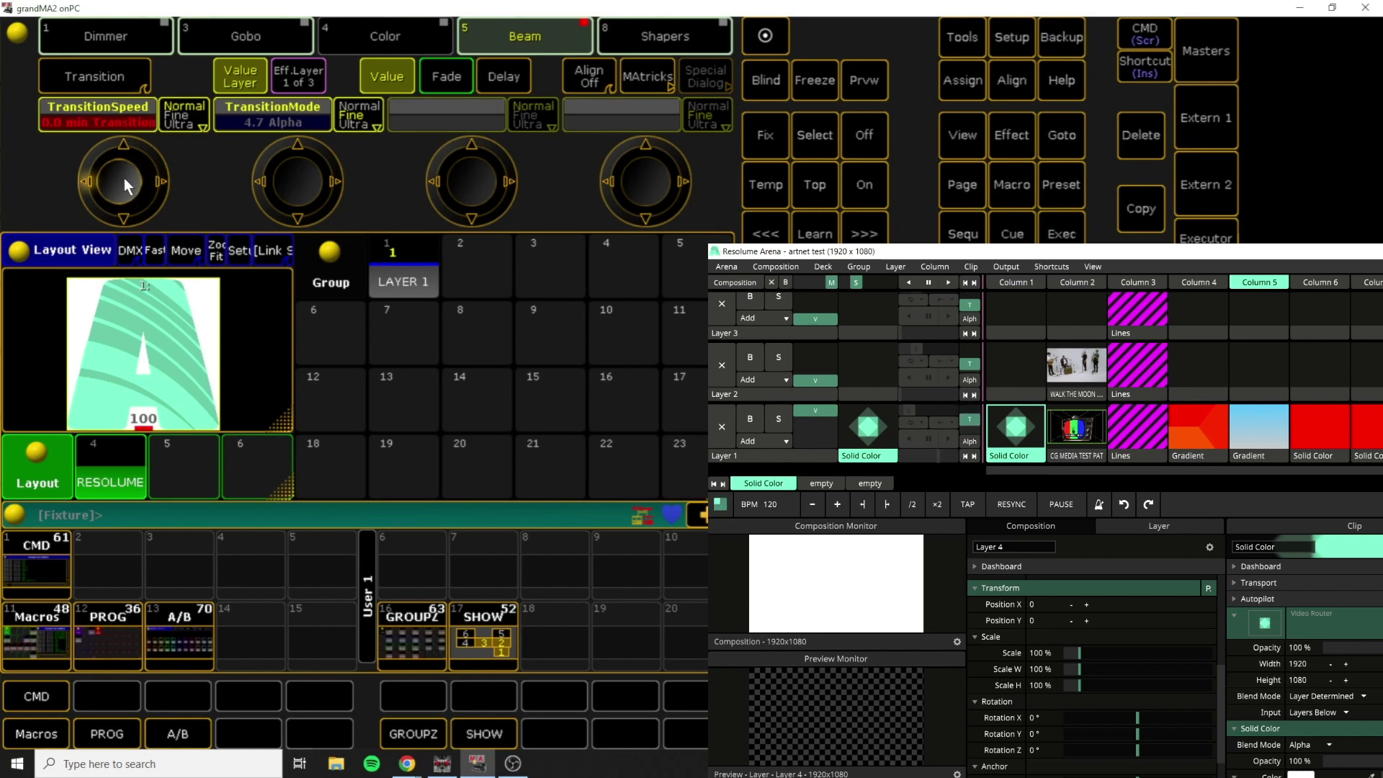
left_click(277, 117)
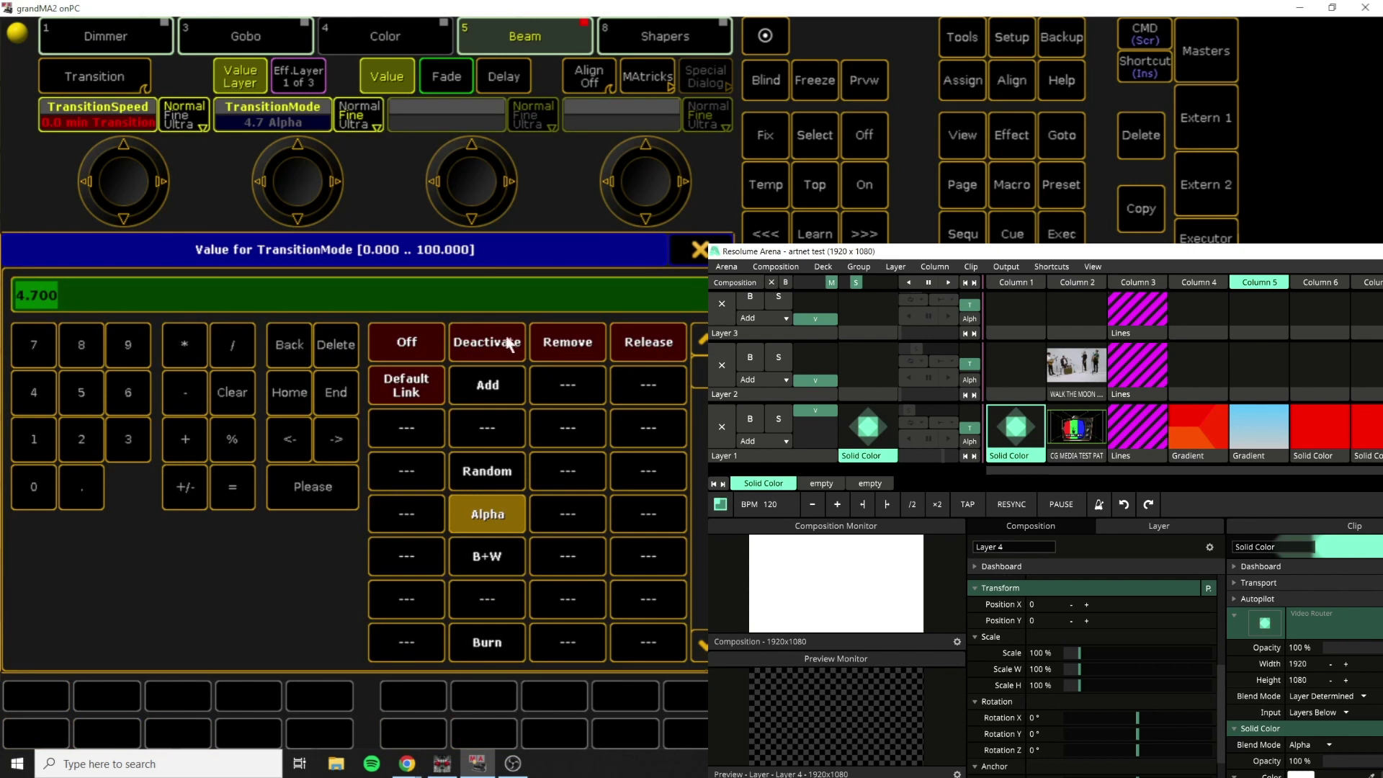
left_click(699, 250)
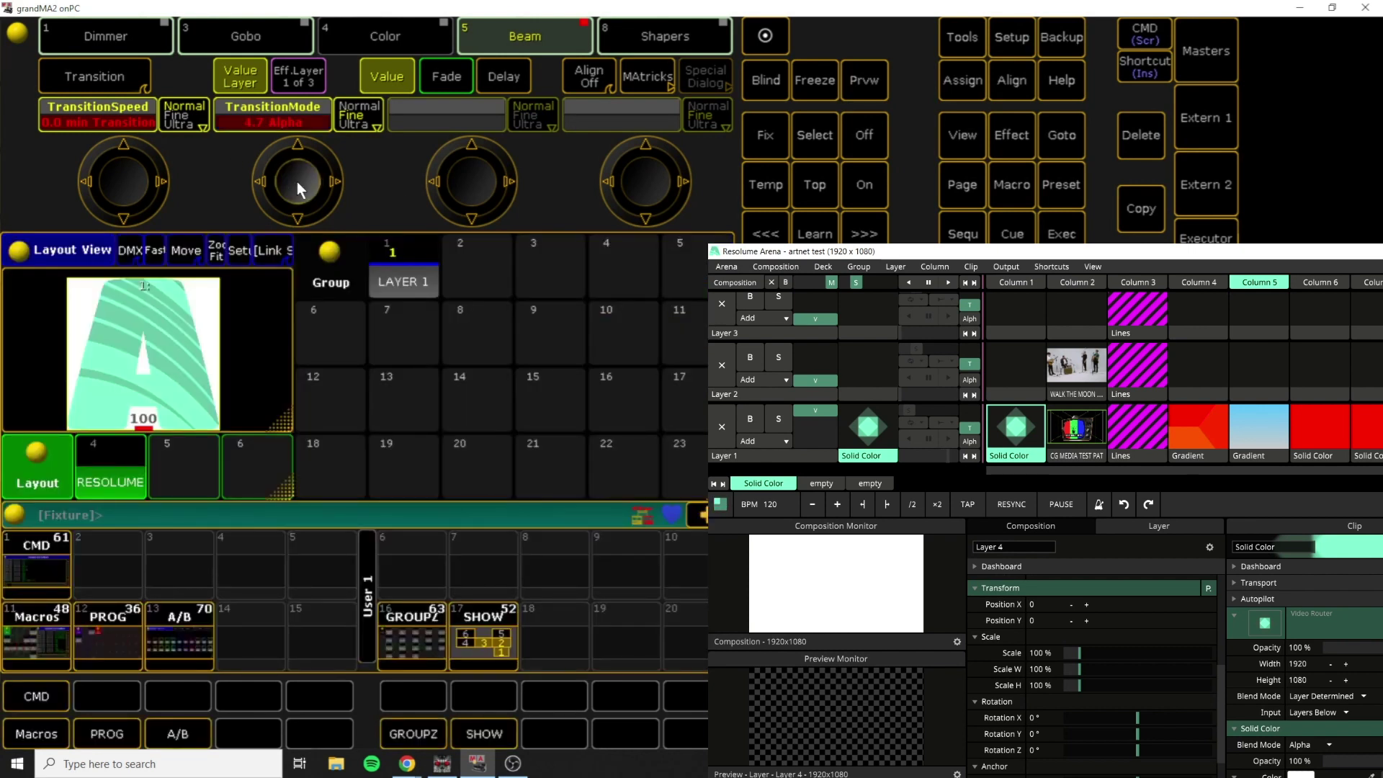
Turn TransitionSpeed down to its minimum and enter 12.5 to set TransitionMode to Cut
scroll(296, 181, "up", 2)
scroll(297, 182, "up", 2)
scroll(297, 182, "up", 2)
scroll(297, 182, "up", 2)
left_click(296, 182)
type("12.5")
key("Return")
Choose Lighten from the TransitionMode list of transition modes
left_click(292, 110)
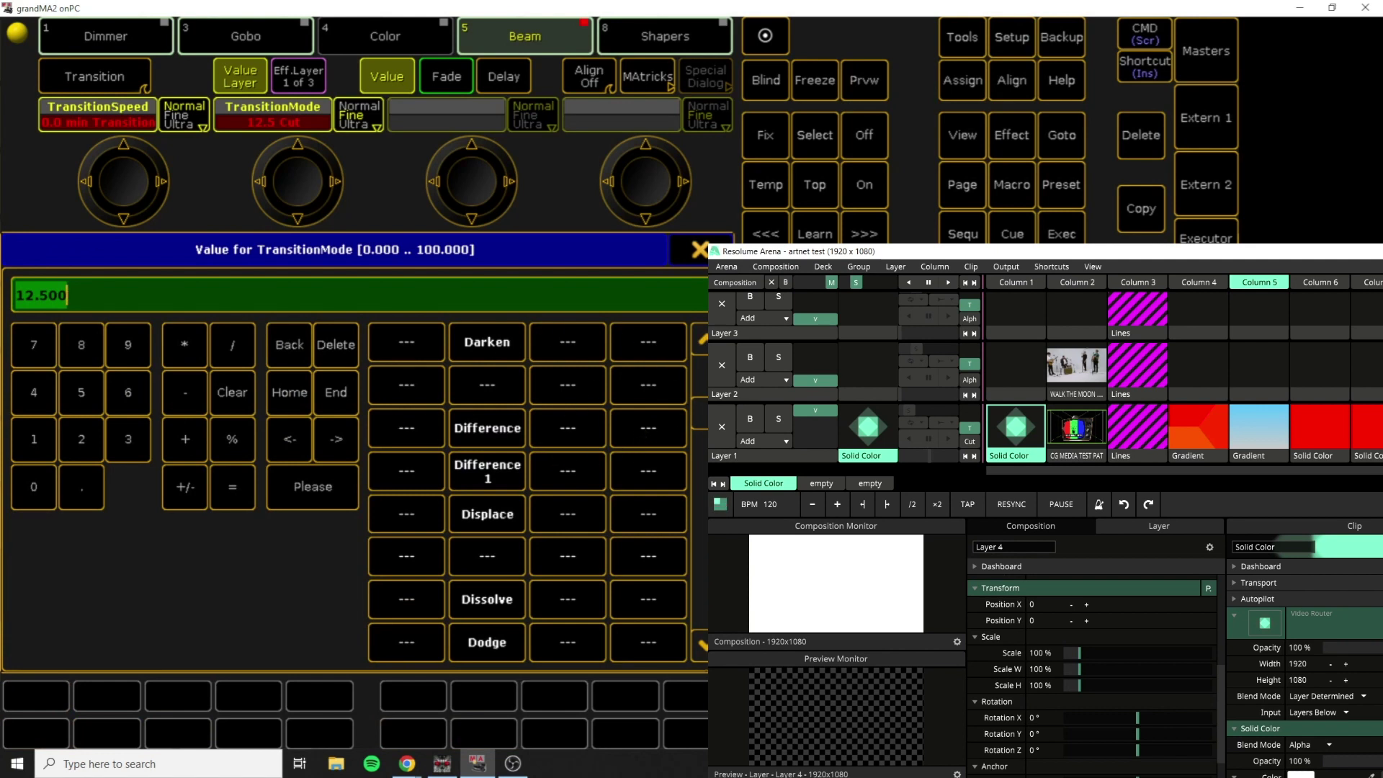
scroll(529, 507, "down", 10)
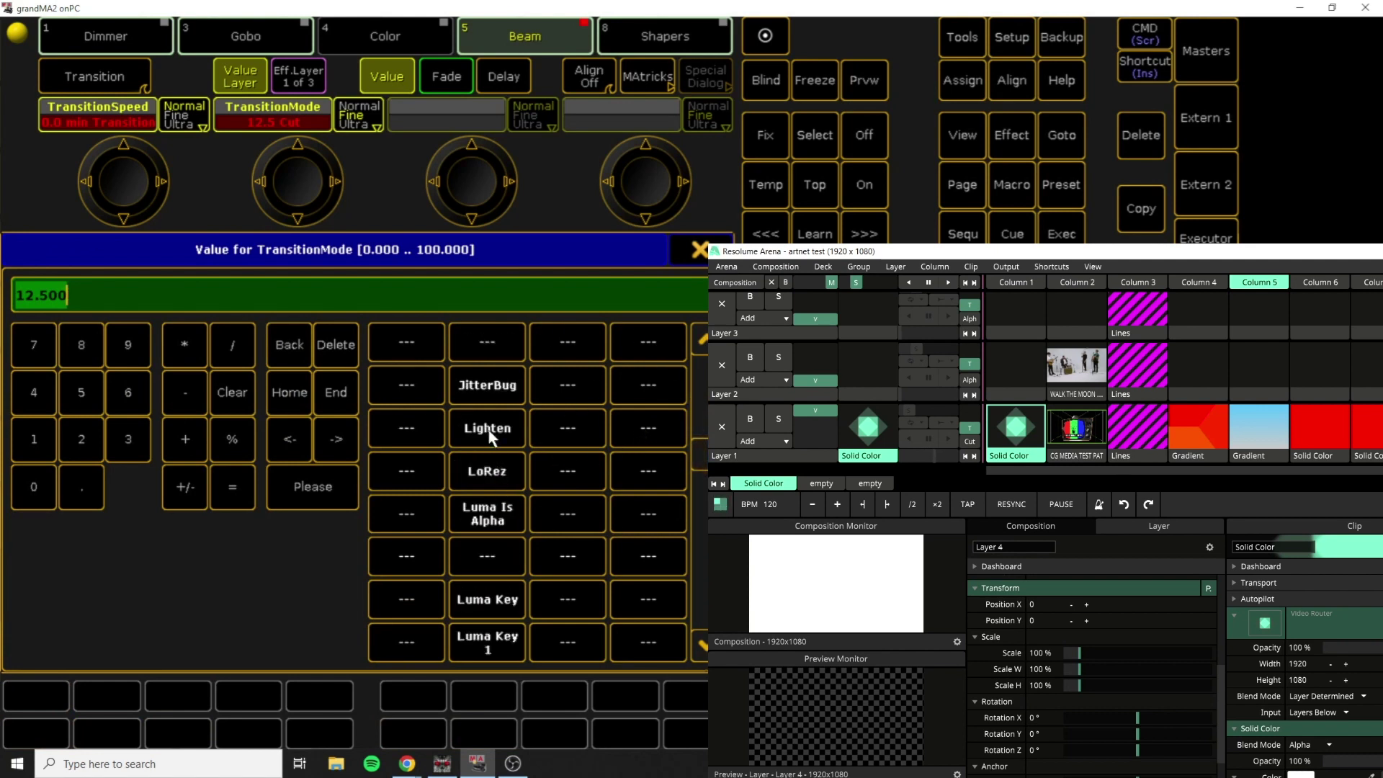
left_click(486, 429)
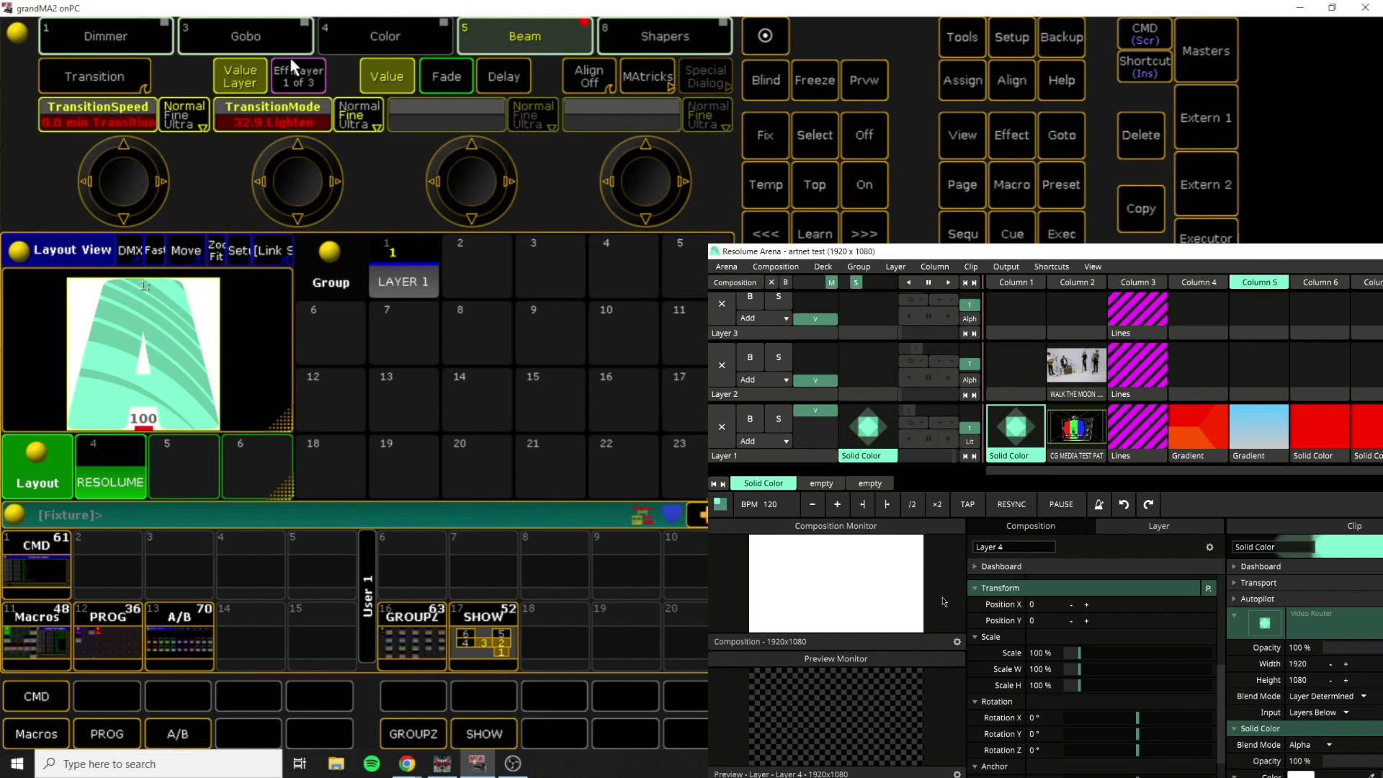
Set LayerBlendMode to Push Right under Beam > LayerEffect, then clear the programmer
left_click(237, 37)
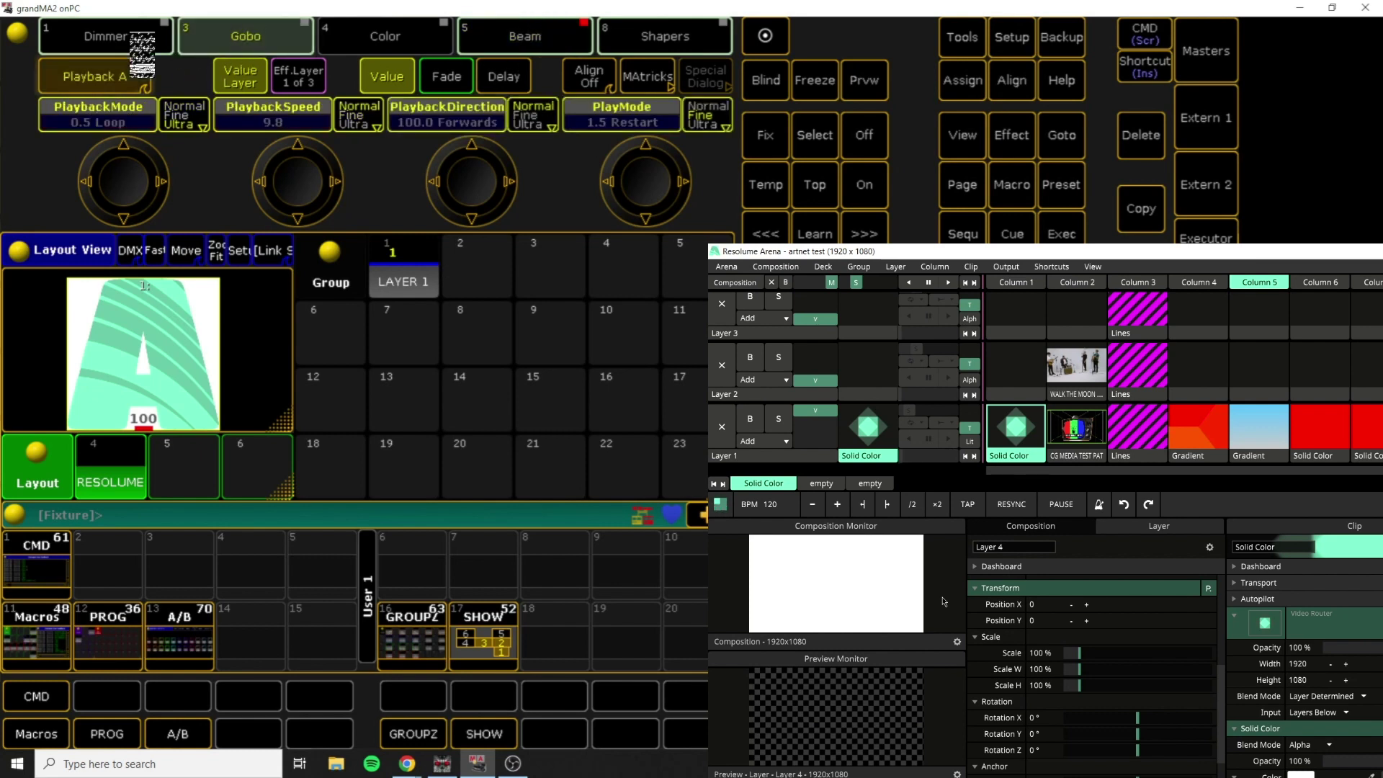
left_click(85, 67)
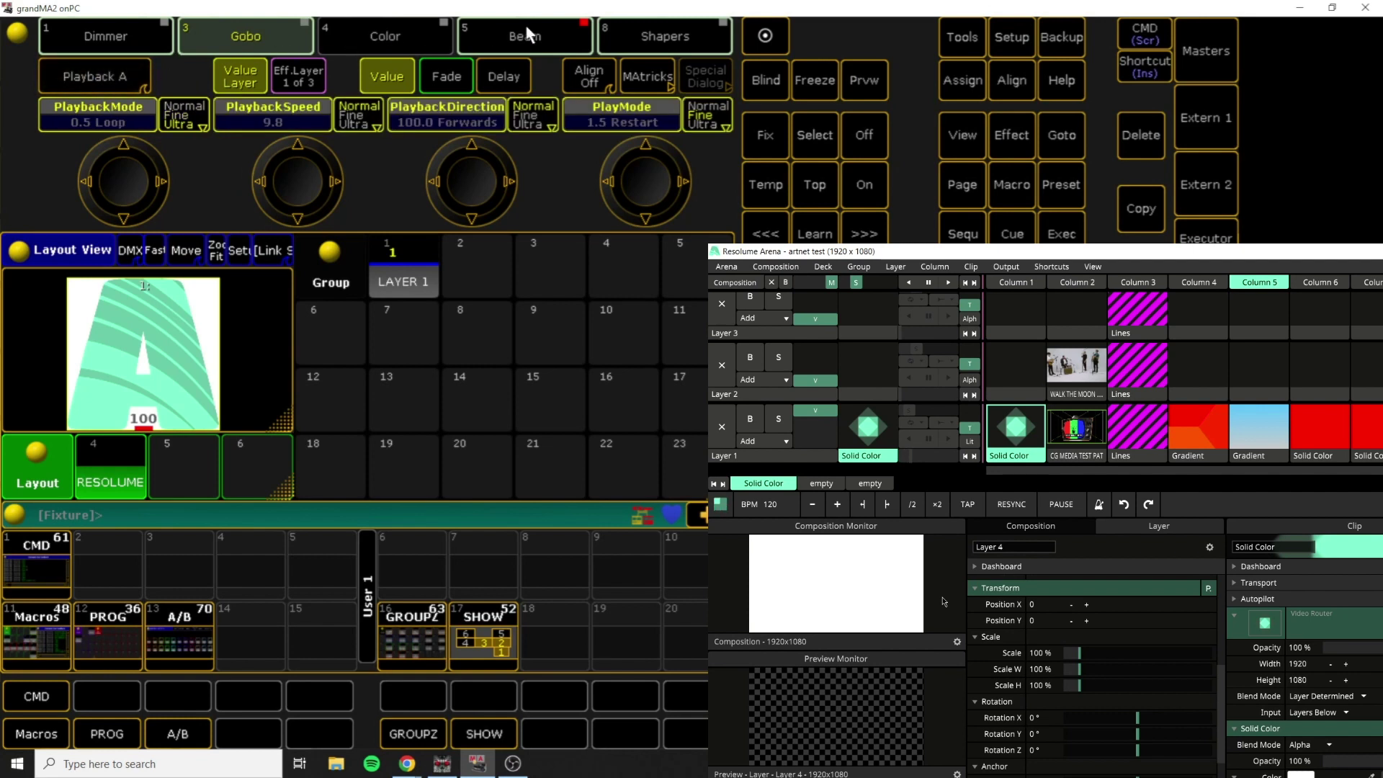
left_click(526, 26)
left_click(94, 72)
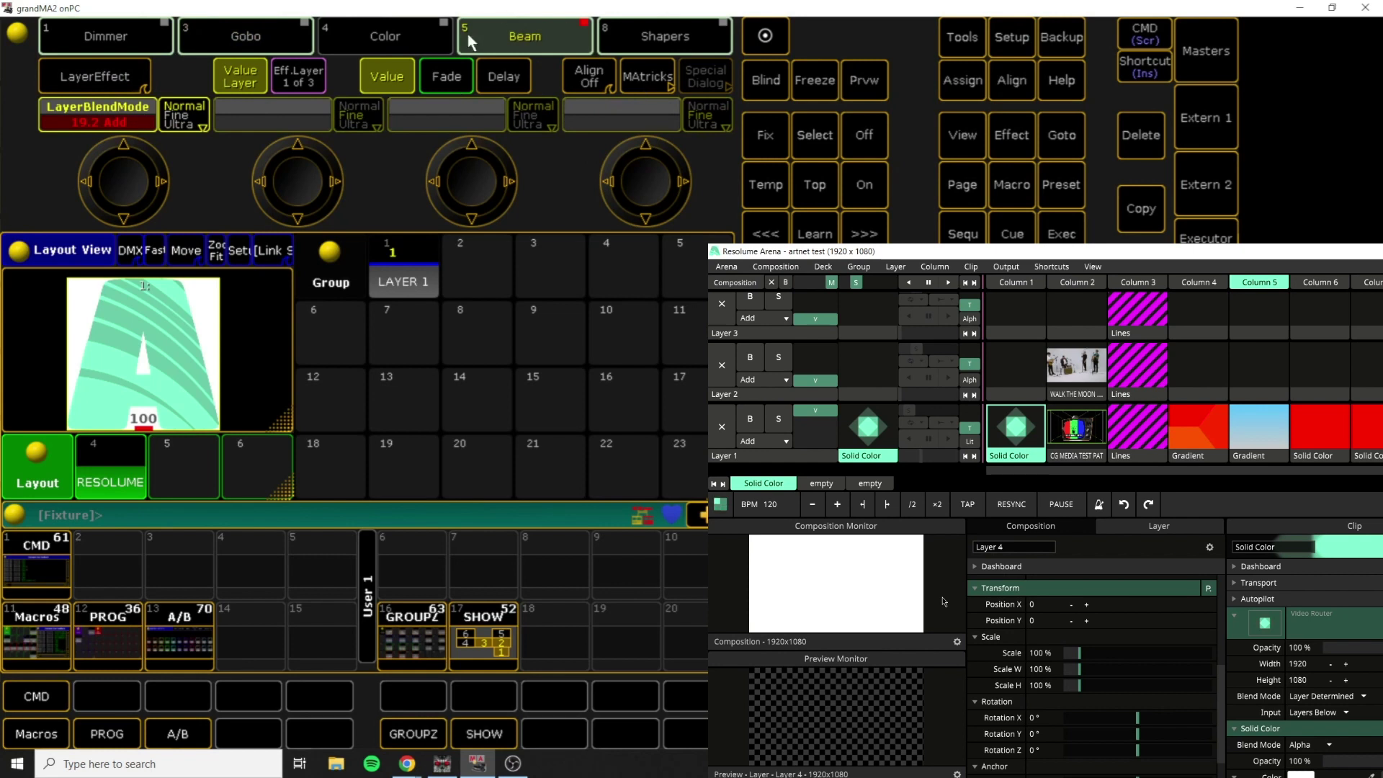
left_click(106, 115)
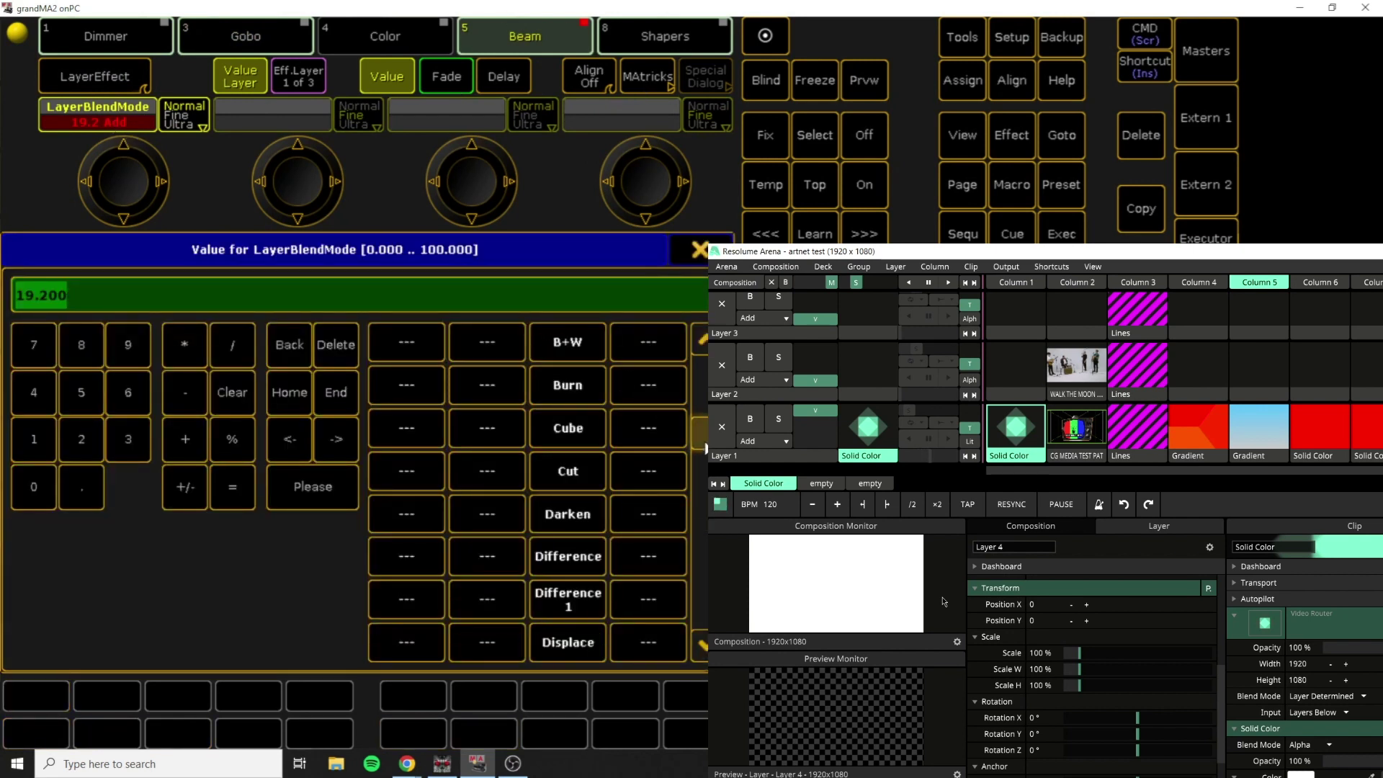
left_click_drag(706, 448, 706, 548)
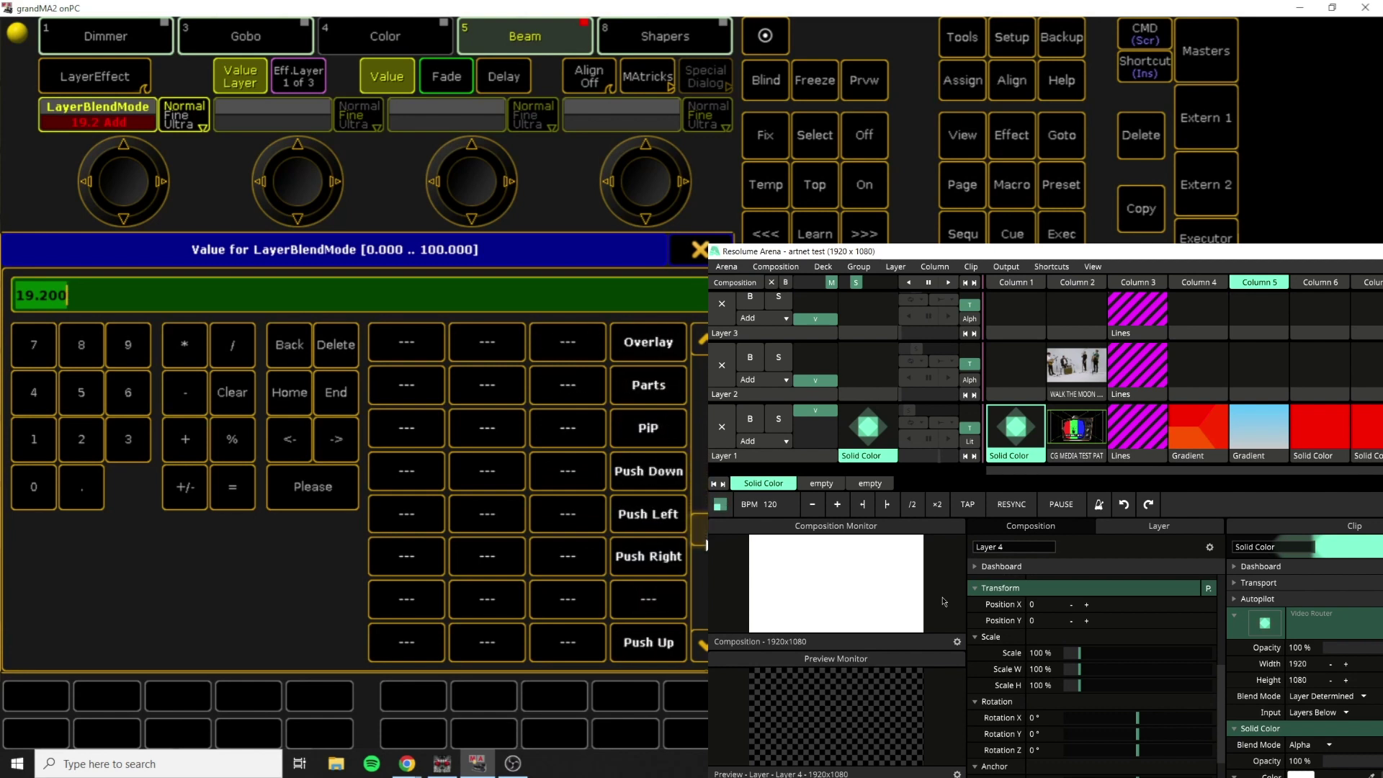
left_click(659, 562)
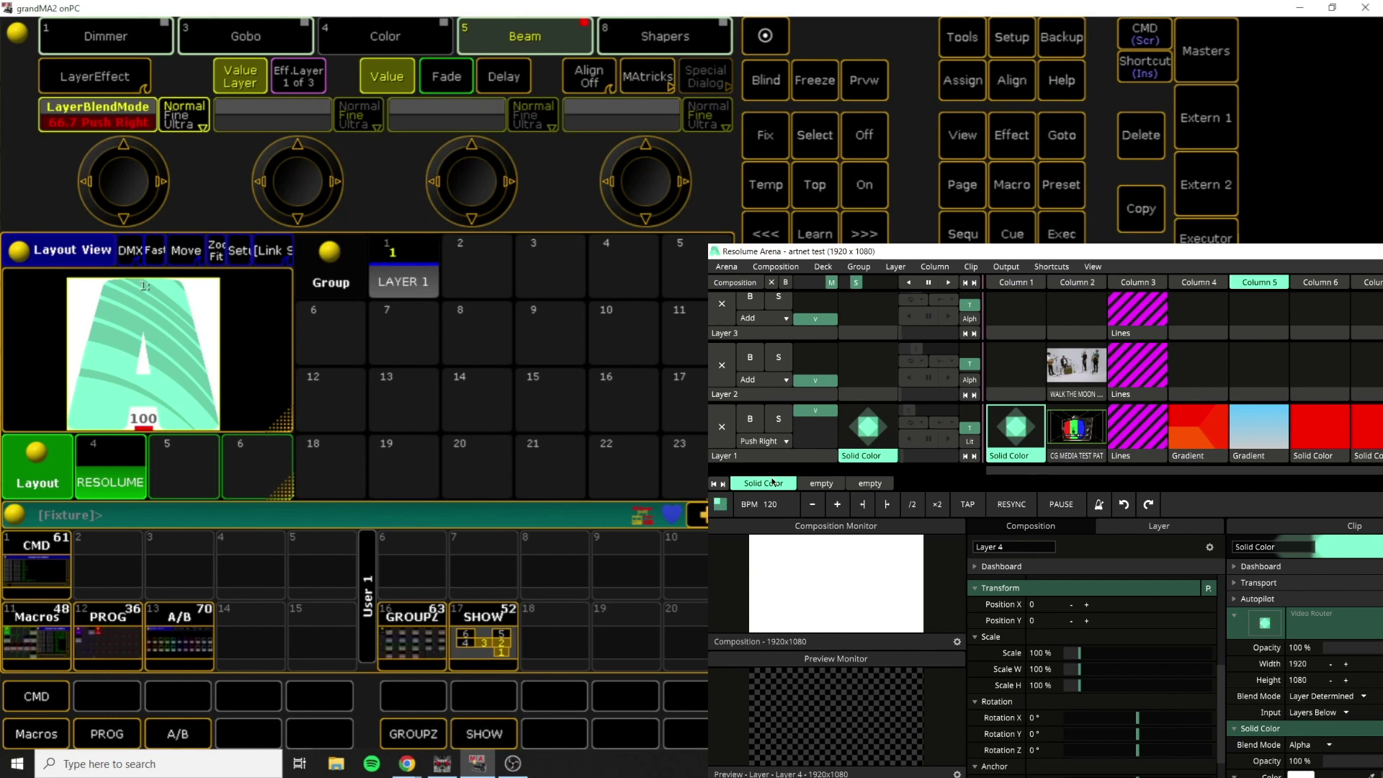
key("BackSpace")
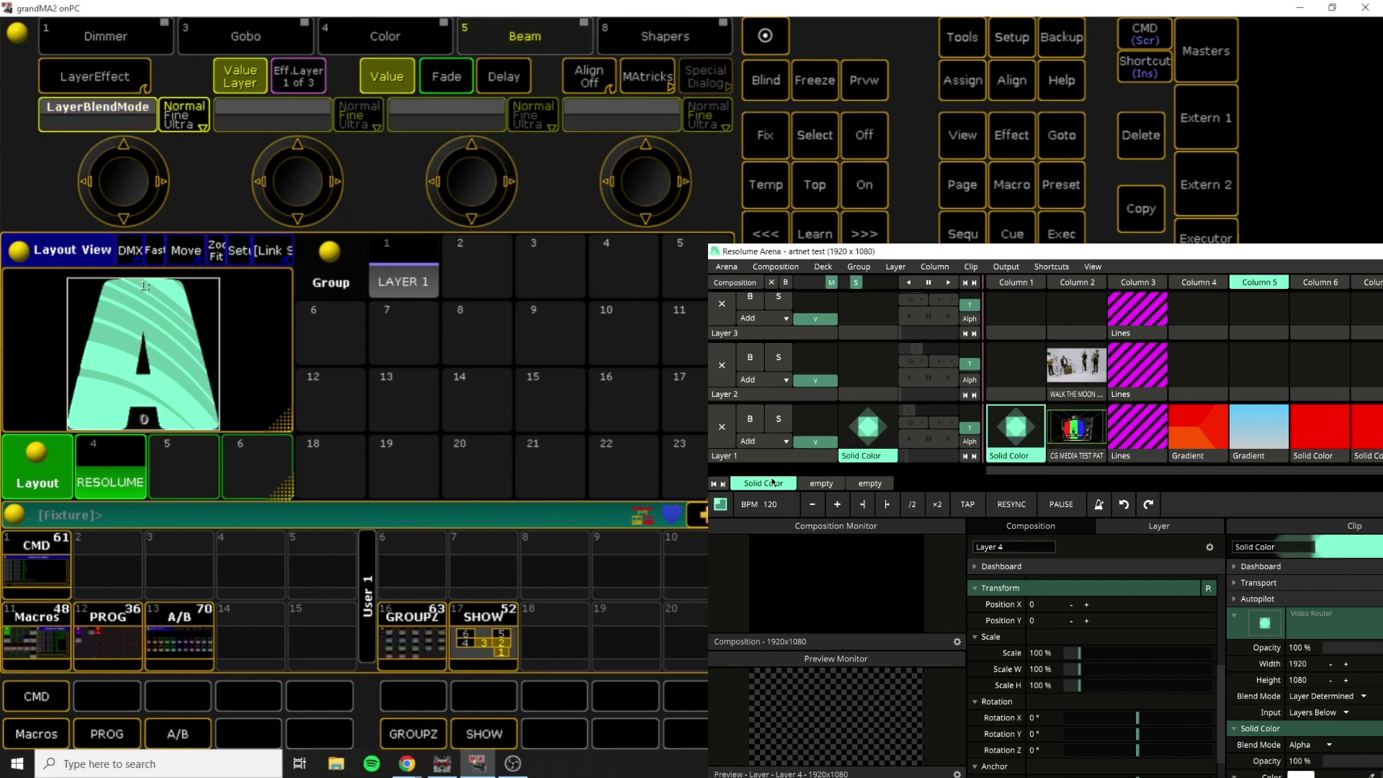